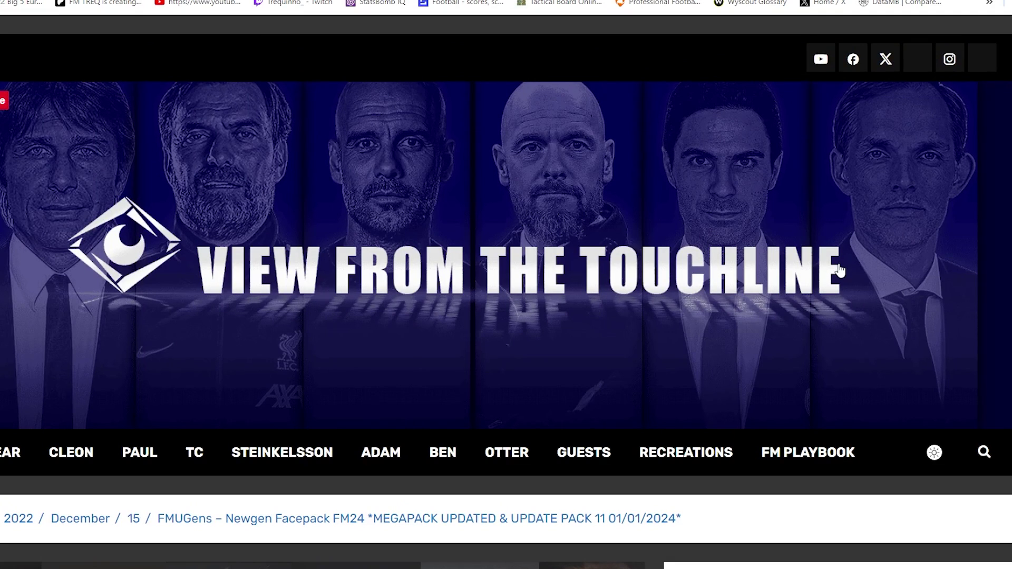
- Look through the FMUGens newgen facepack article, including its sample faces and installation instructions
scroll(408, 205, "down", 7)
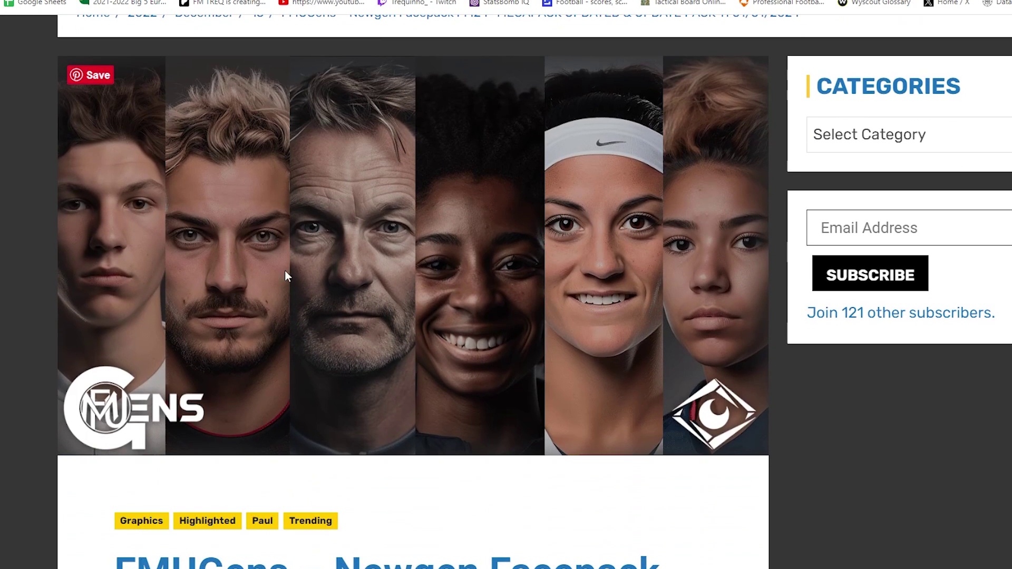
scroll(299, 243, "down", 6)
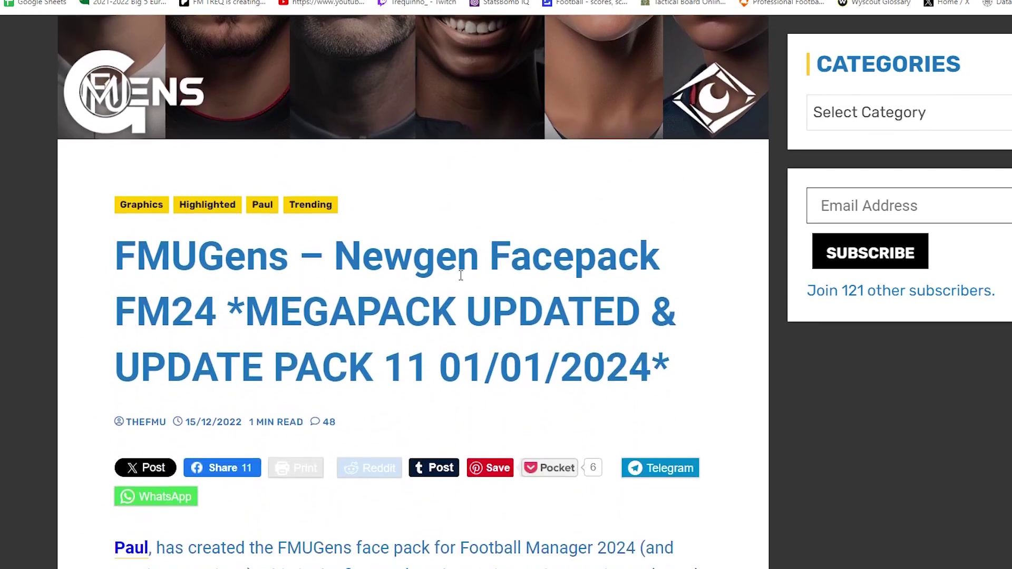
scroll(461, 277, "down", 7)
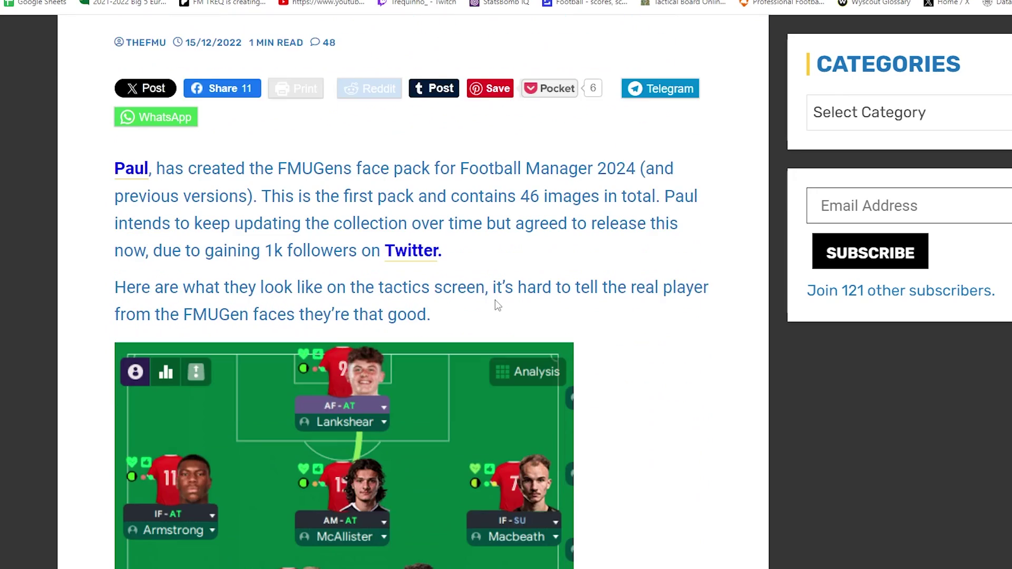
scroll(497, 305, "down", 15)
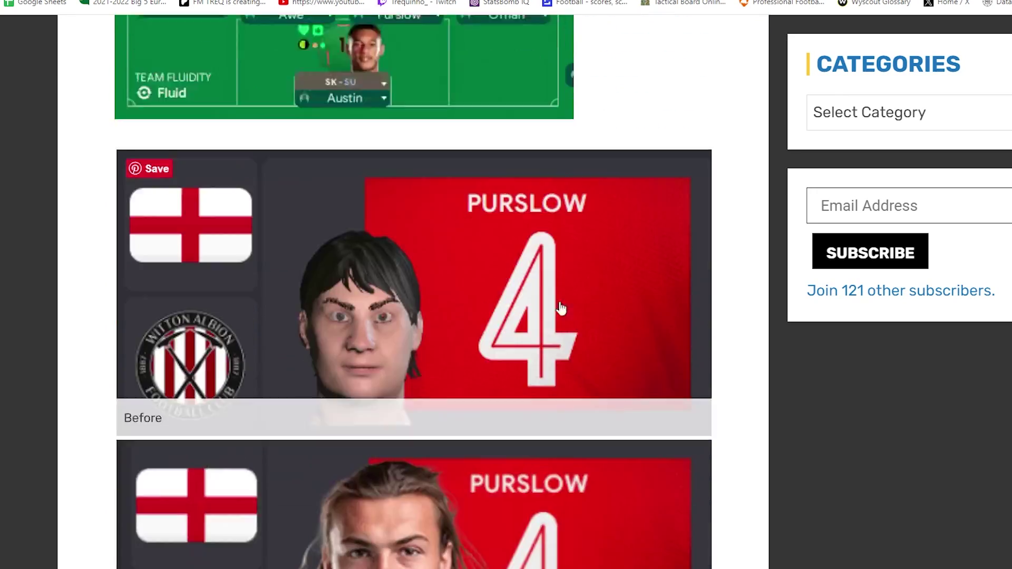
scroll(686, 296, "down", 20)
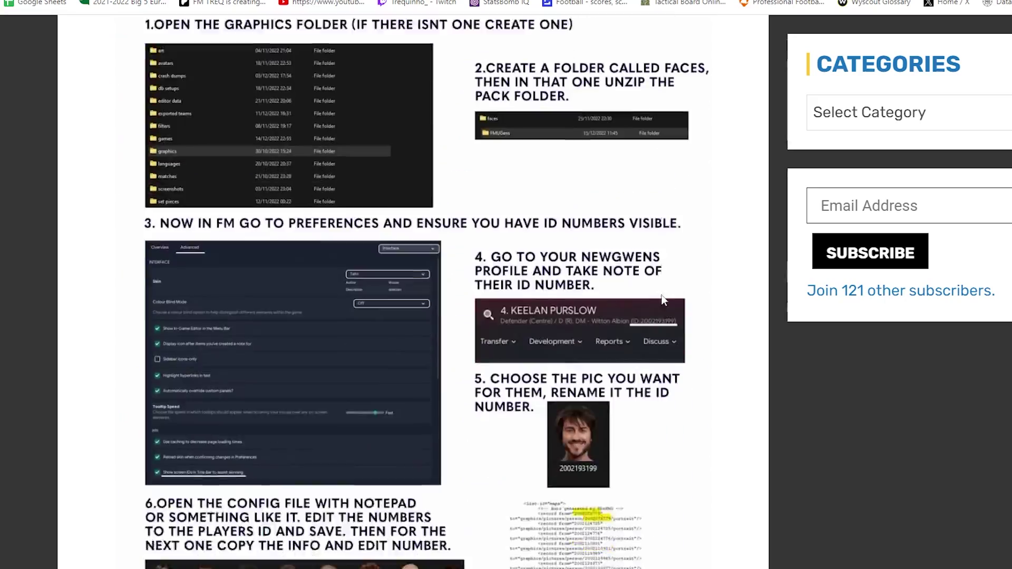
scroll(667, 342, "down", 20)
- Open the FMUGens mega pack download page from the article's download links and accept the recommended cookies on MediaFire
scroll(660, 387, "up", 5)
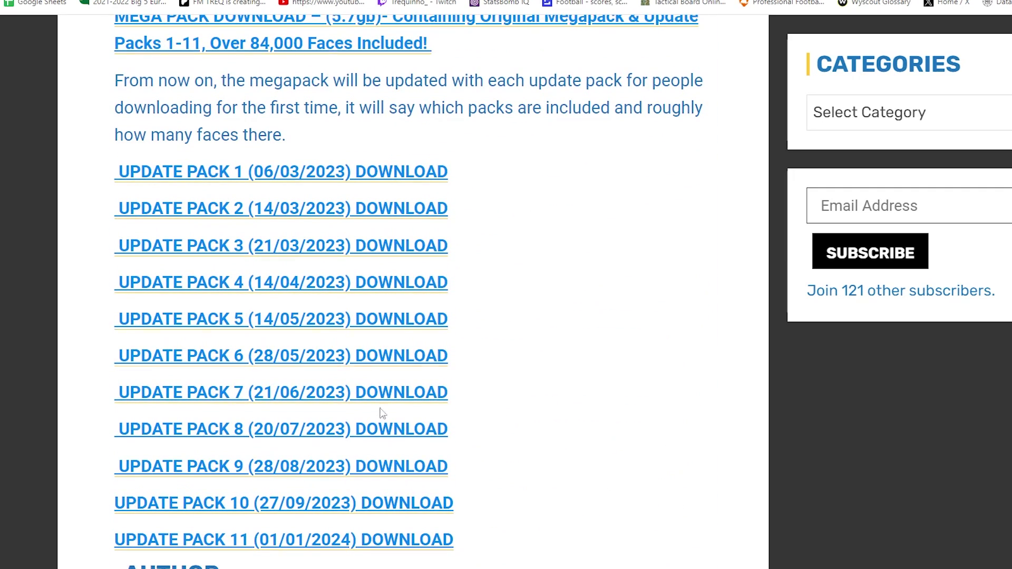
scroll(471, 262, "up", 3)
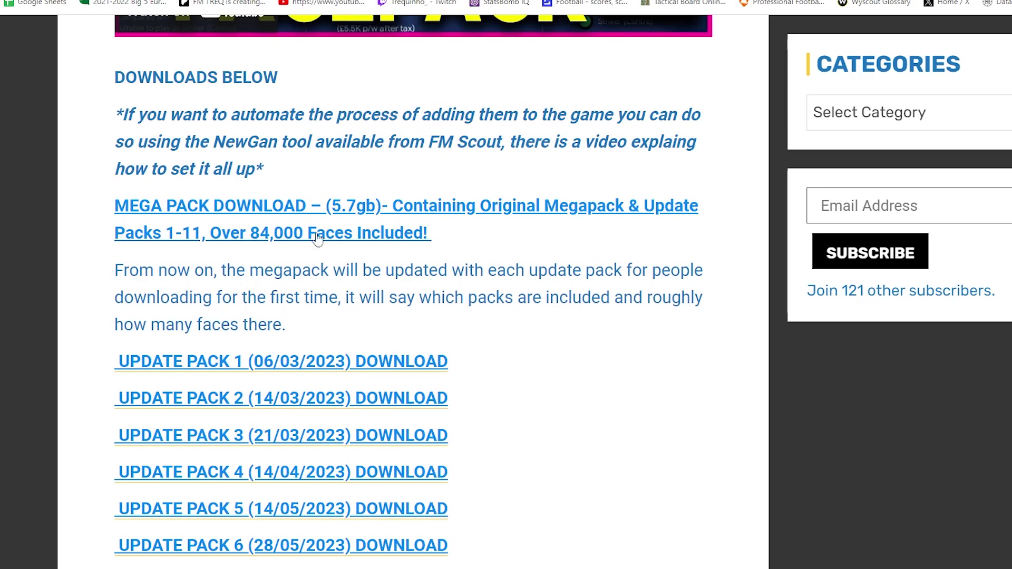
scroll(315, 255, "down", 7)
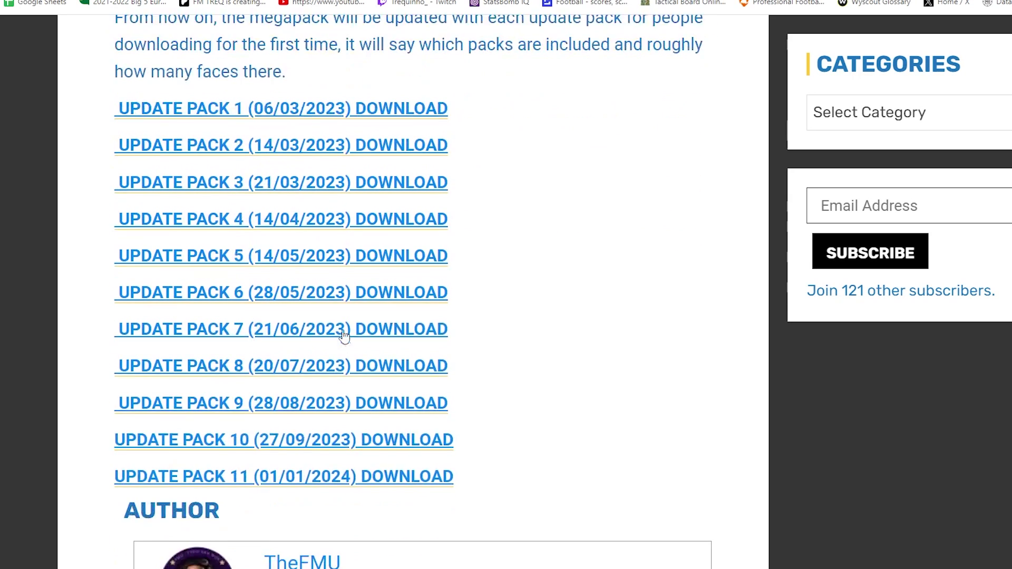
scroll(332, 289, "up", 7)
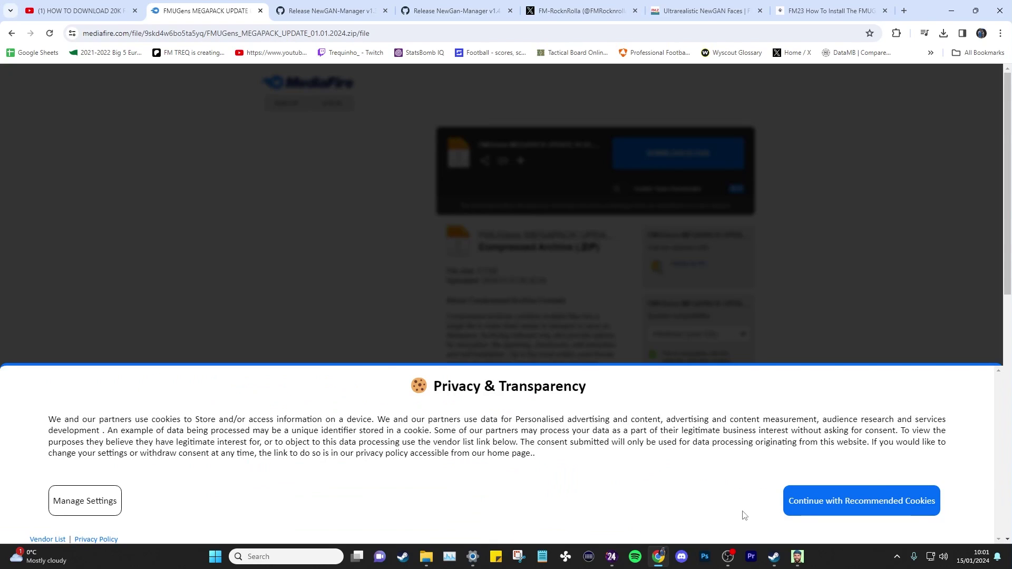
left_click(825, 507)
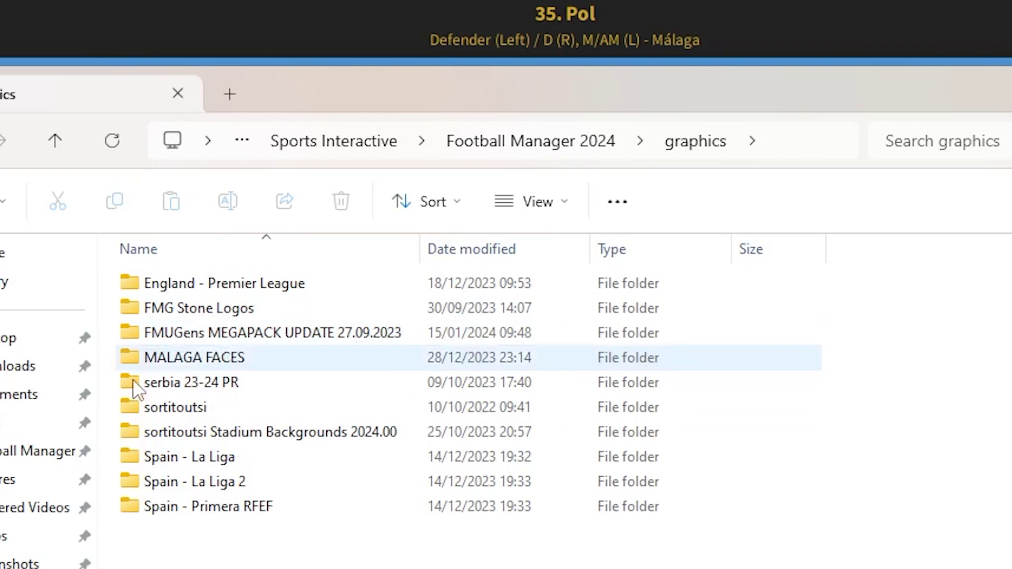
- In File Explorer, open the FMUGens MEGAPACK UPDATE 27.09.2023 folder and look through the faces in its Asian subfolder
double_click(249, 339)
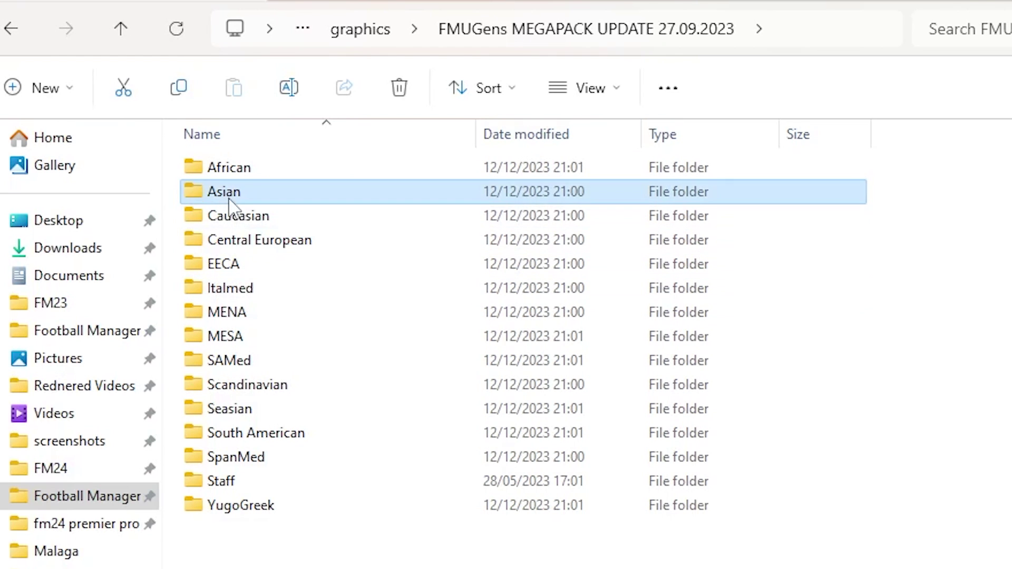
double_click(232, 194)
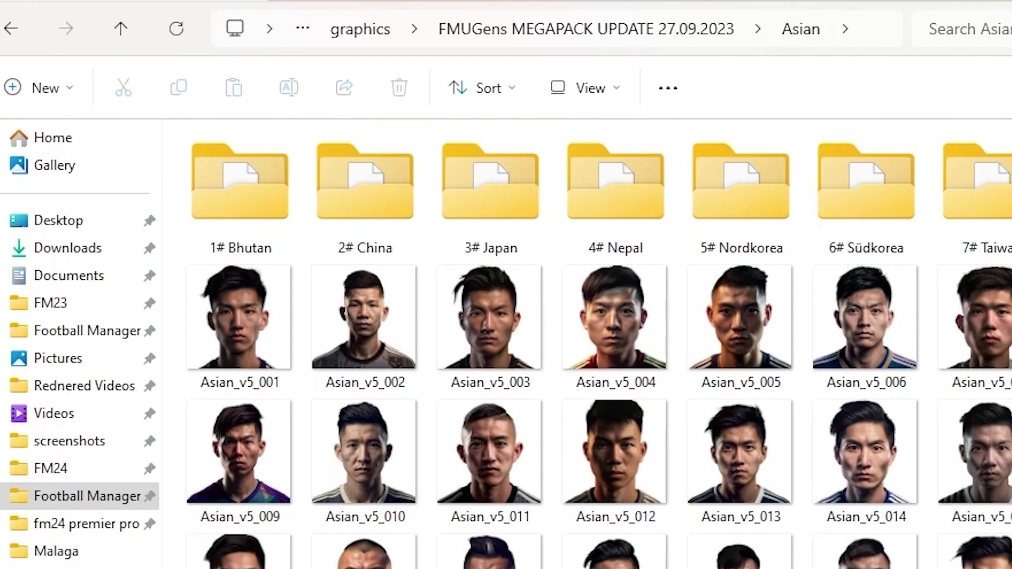
scroll(994, 248, "down", 10)
scroll(994, 248, "up", 6)
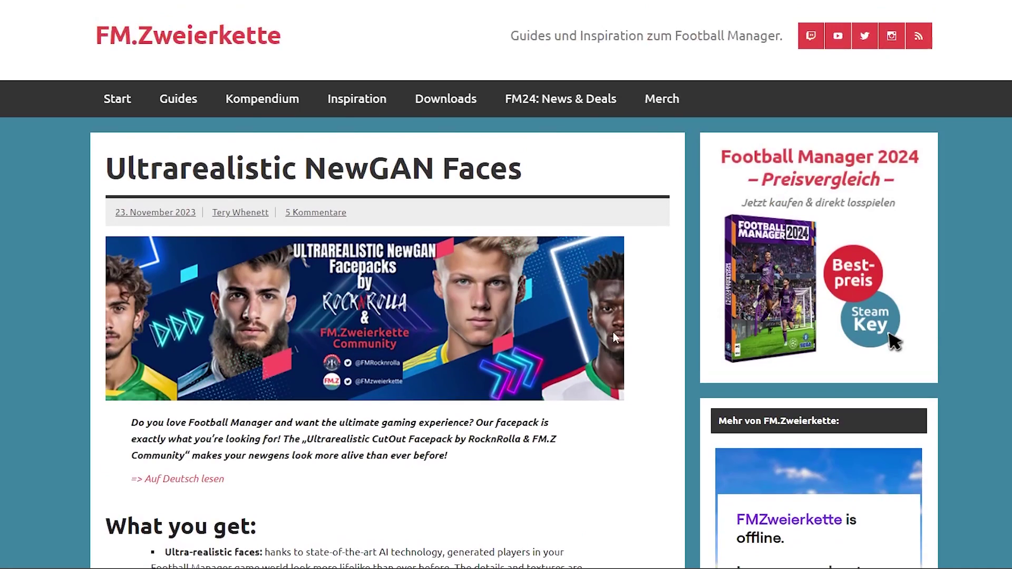
- Read the Ultrarealistic NewGAN Faces page on FM.Zweierkette, including what the facepack offers
scroll(615, 336, "down", 8)
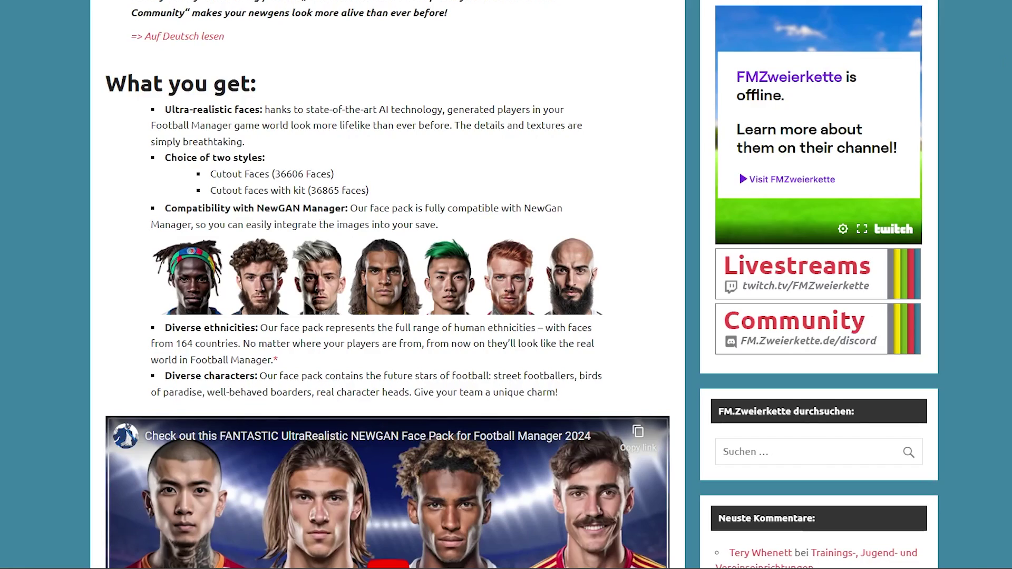
scroll(606, 155, "down", 20)
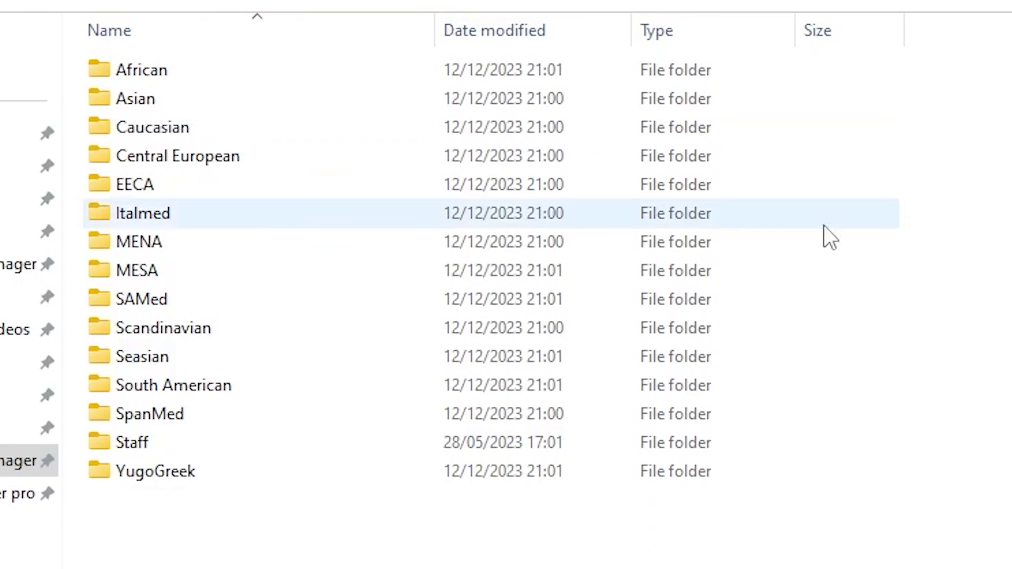
- Put all the face folders from African to YugoGreek on the clipboard and open graphics > FMUGens MEGAPACK UPDATE 27.09.2023 in Football Manager 2024
left_click_drag(791, 549, 274, 96)
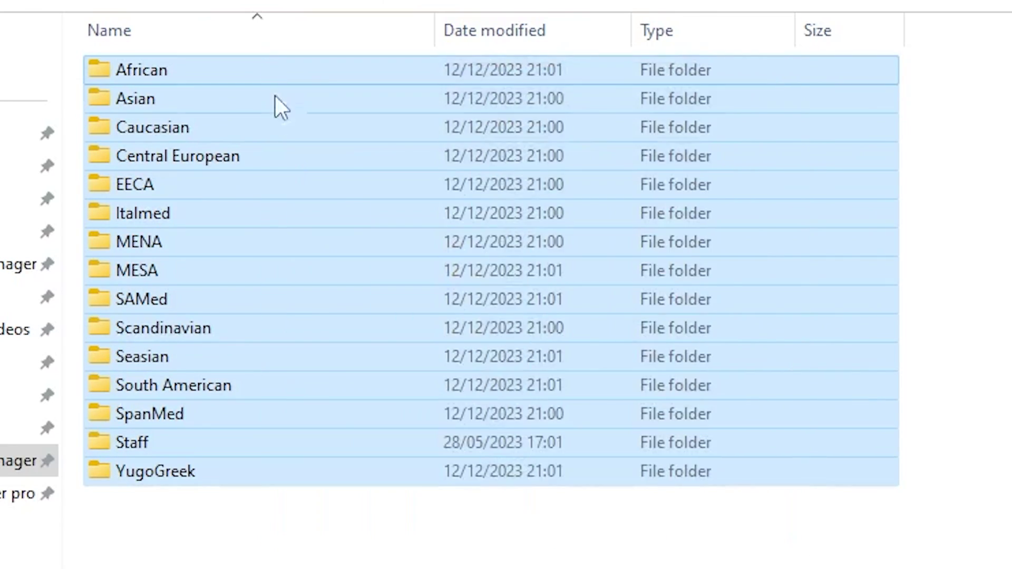
right_click(322, 134)
left_click(347, 173)
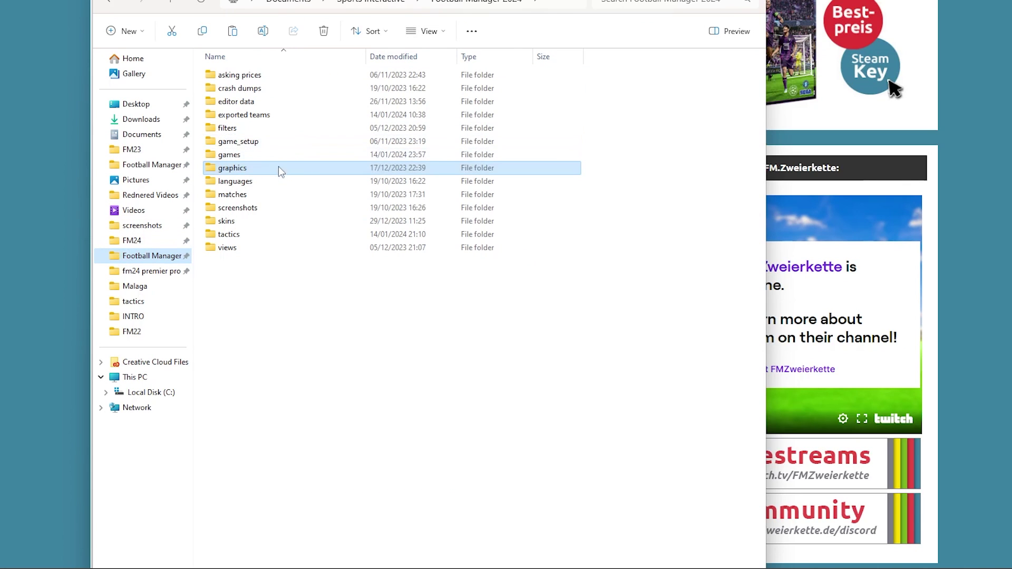
double_click(278, 167)
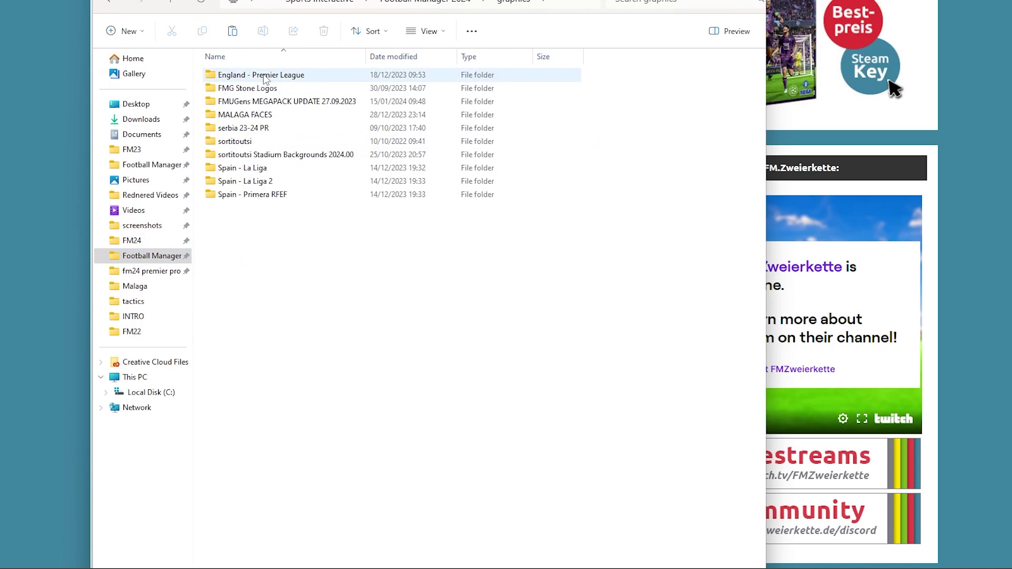
double_click(258, 103)
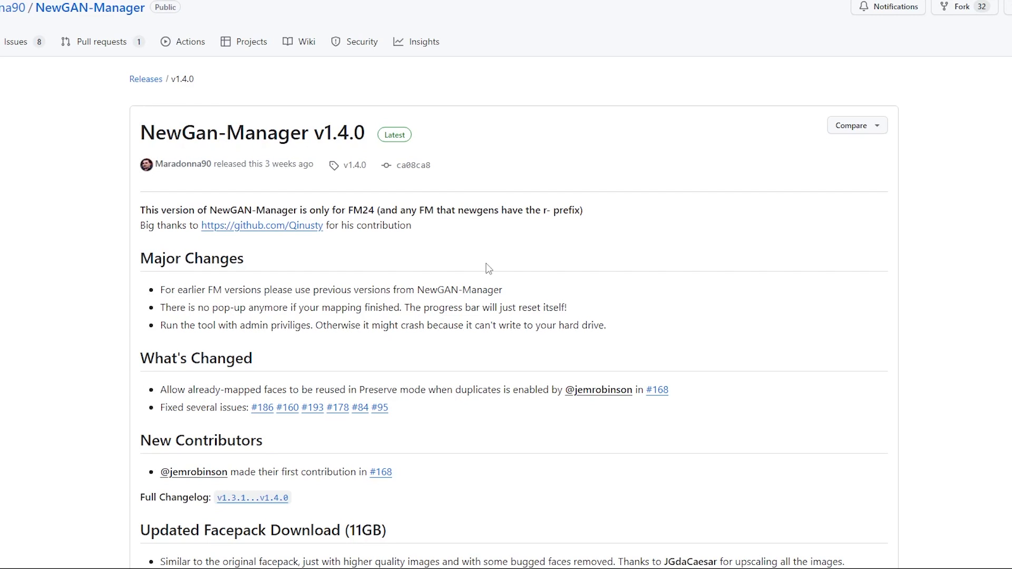
- Review the NewGan-Manager v1.4.0 release notes on GitHub
scroll(445, 319, "down", 1)
scroll(474, 306, "up", 2)
scroll(483, 302, "down", 9)
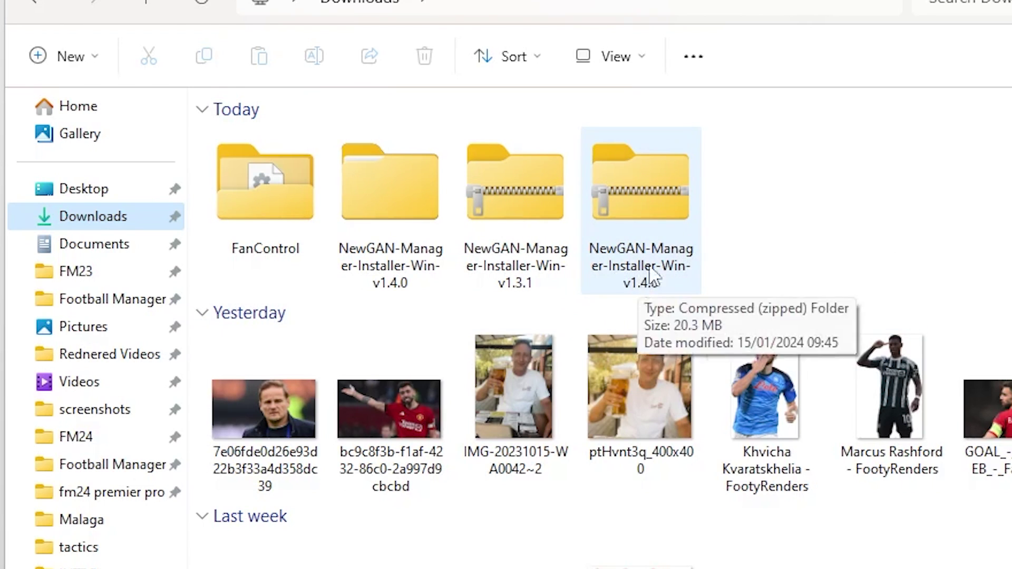
- Open the extracted NewGAN-Manager-Installer-Win-v1.4.0 folder in Downloads
right_click(420, 222)
left_click(396, 192)
double_click(399, 200)
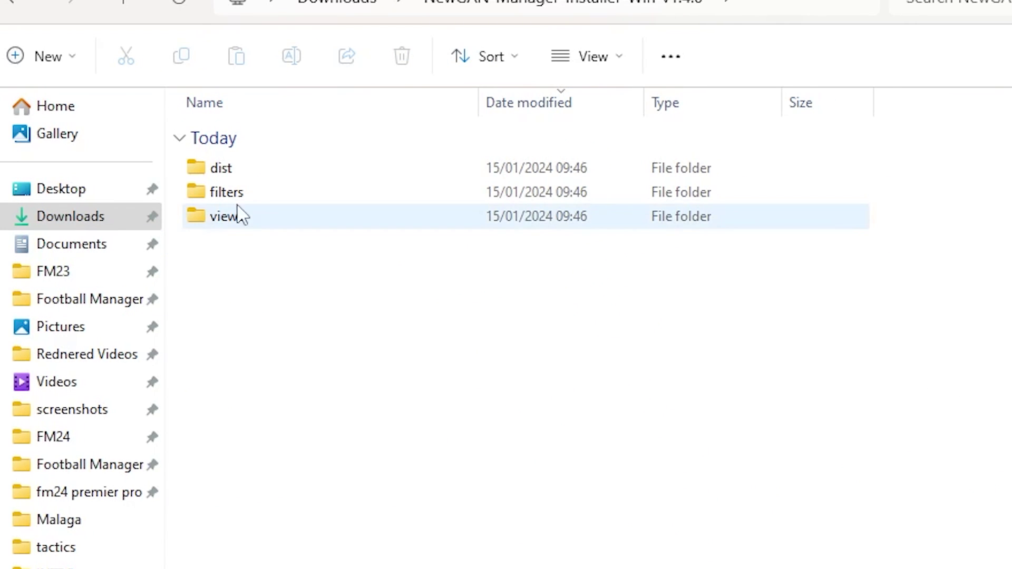
- Undo the accidental folder move and copy the filters and views folders from the NewGAN-Manager installer folder
left_click_drag(235, 225, 231, 192)
key("ctrl+z")
left_click(248, 120)
left_click(245, 109, "shift")
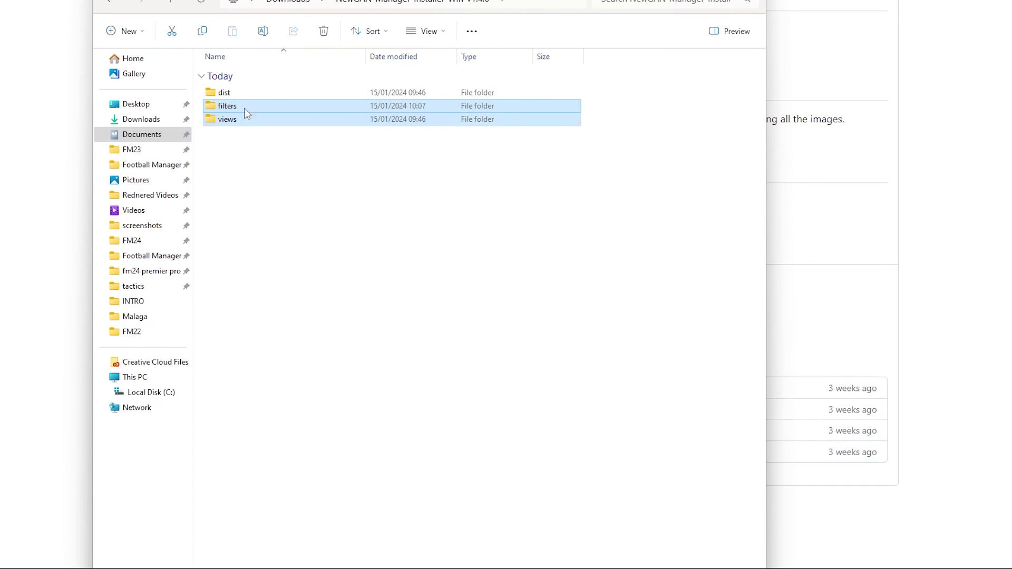
right_click(245, 110)
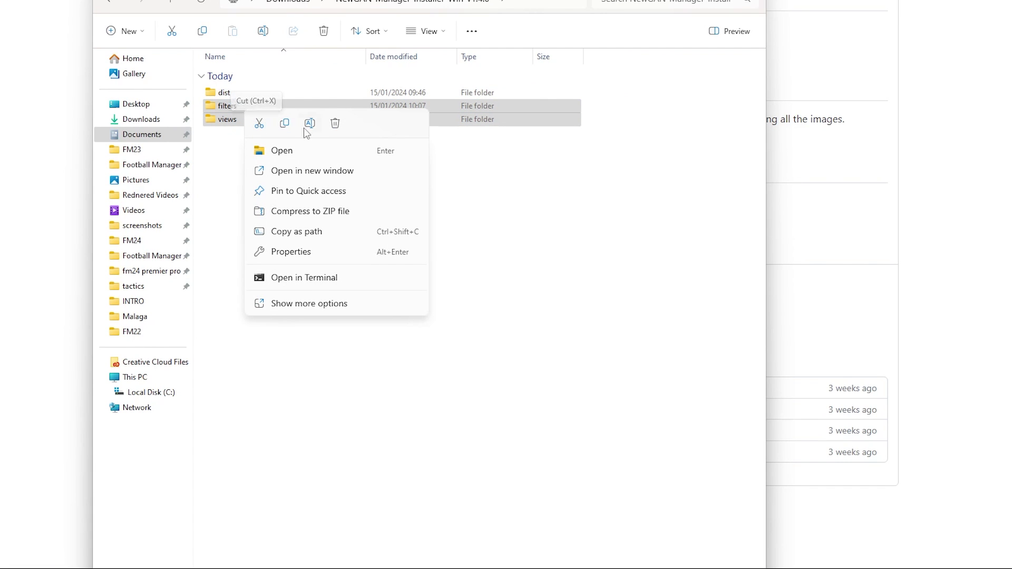
left_click(285, 124)
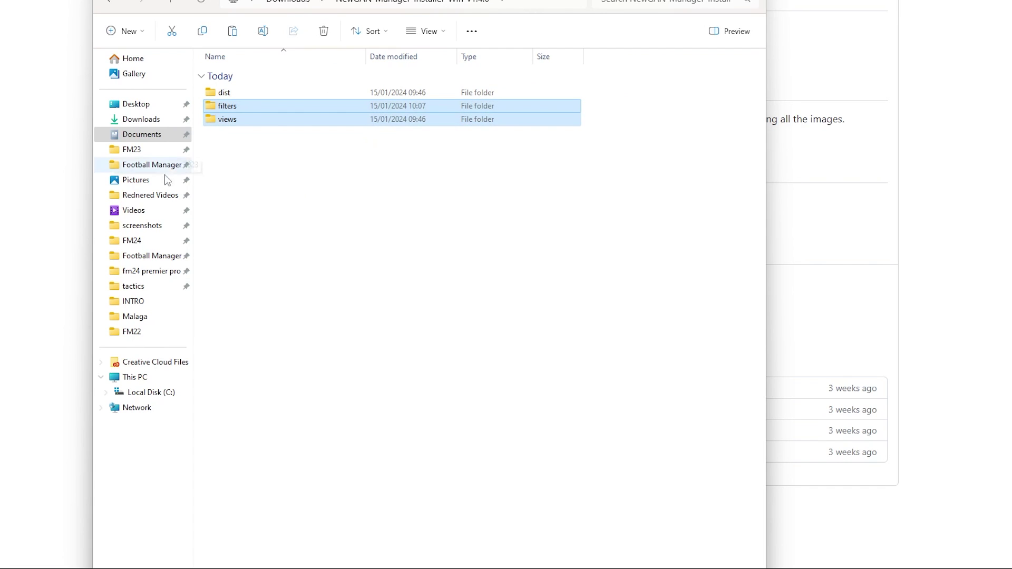
- Open the Football Manager 2024 folder in Documents and check the contents of its views and filters folders
left_click(127, 257)
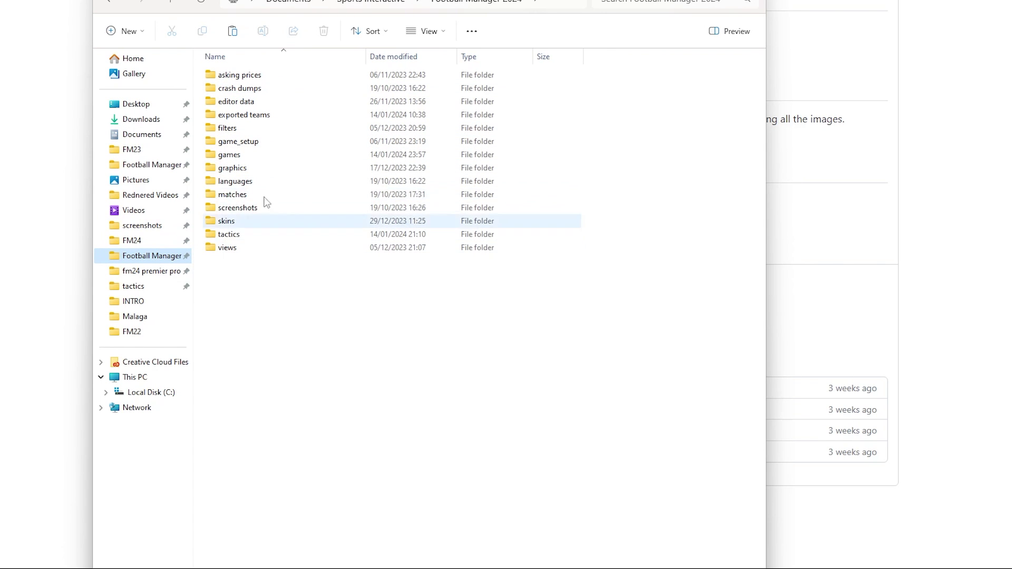
double_click(227, 248)
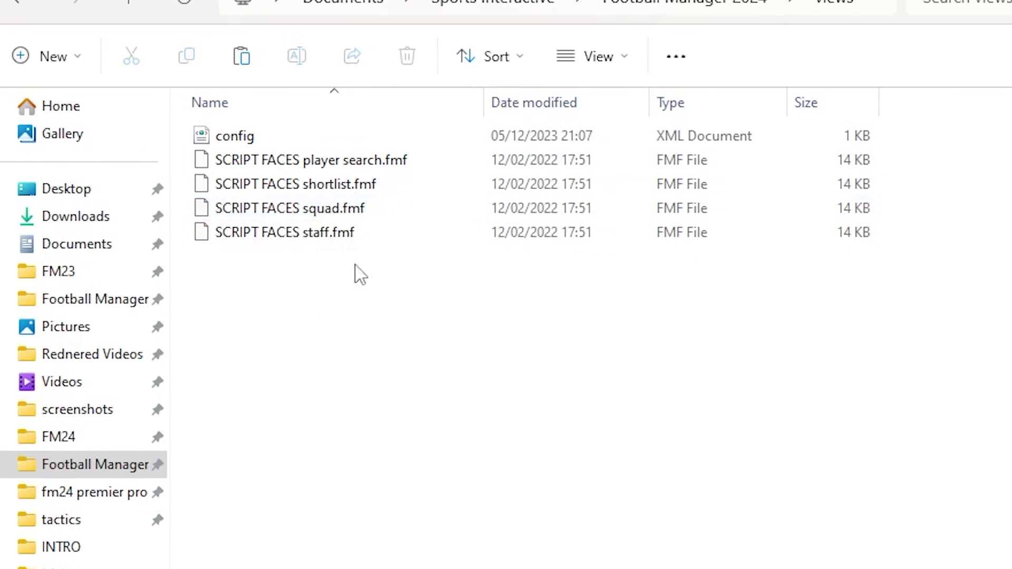
left_click(14, 2)
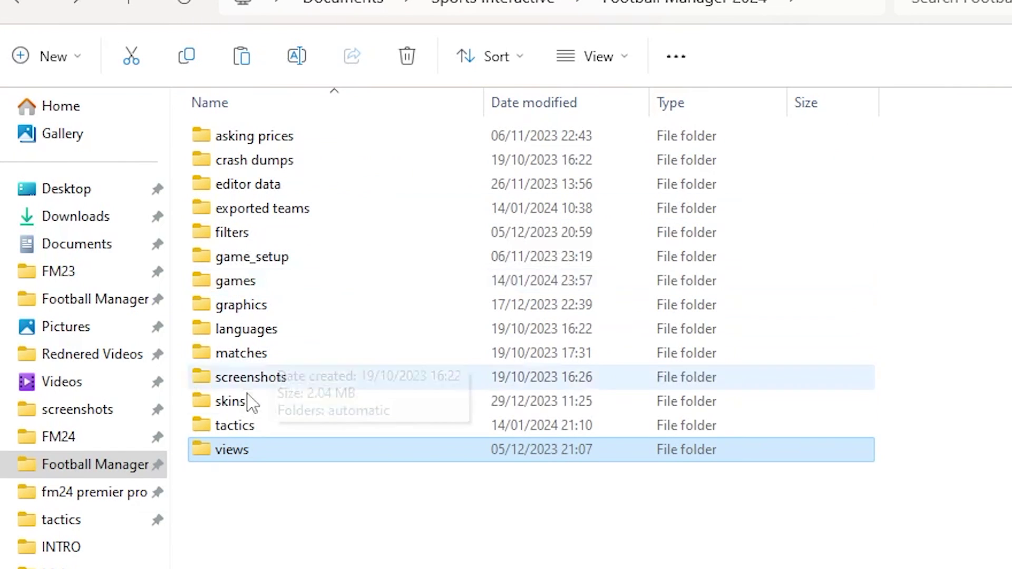
double_click(245, 235)
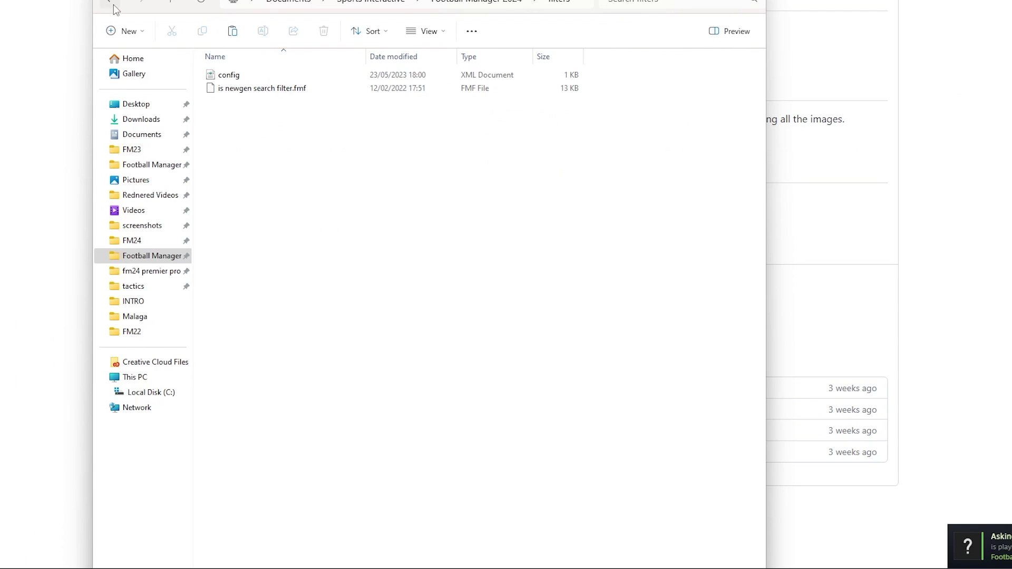
left_click(113, 4)
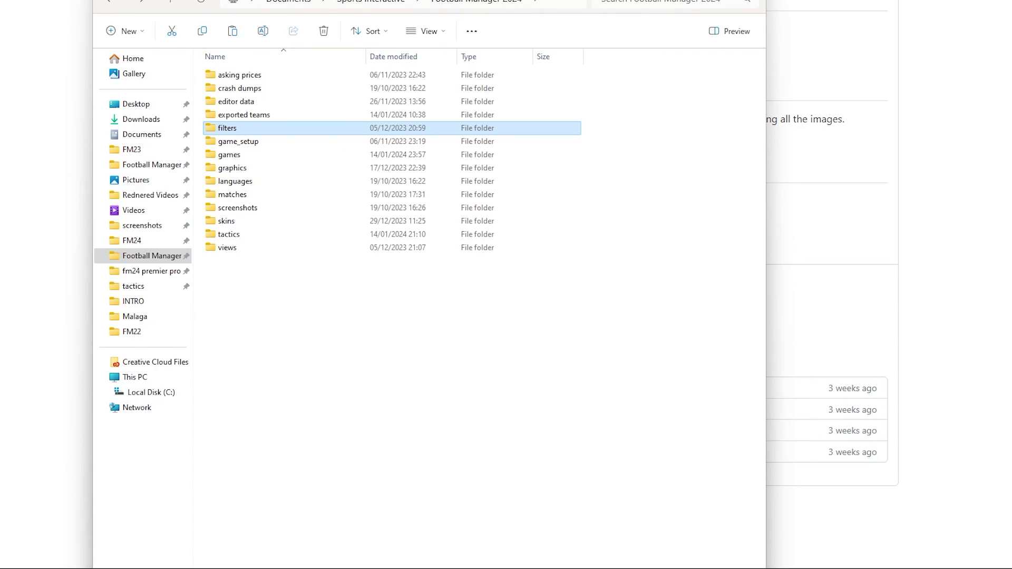
- Go back to the NewGAN-Manager-Installer-Win-v1.4.0 folder in Downloads and open its dist folder containing the NewGAN-Manager-1.4.0 installer
left_click(138, 119)
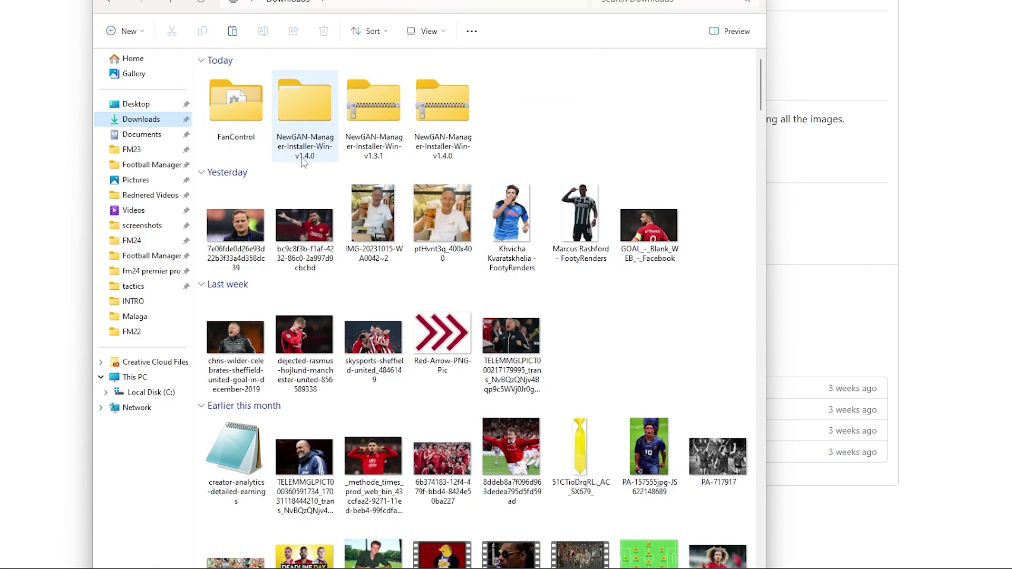
double_click(291, 112)
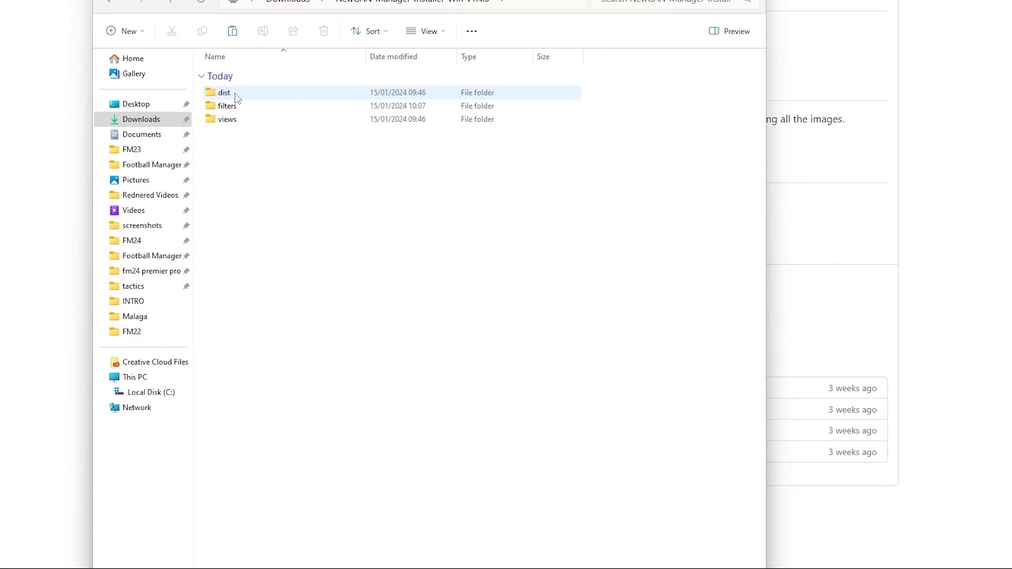
double_click(235, 94)
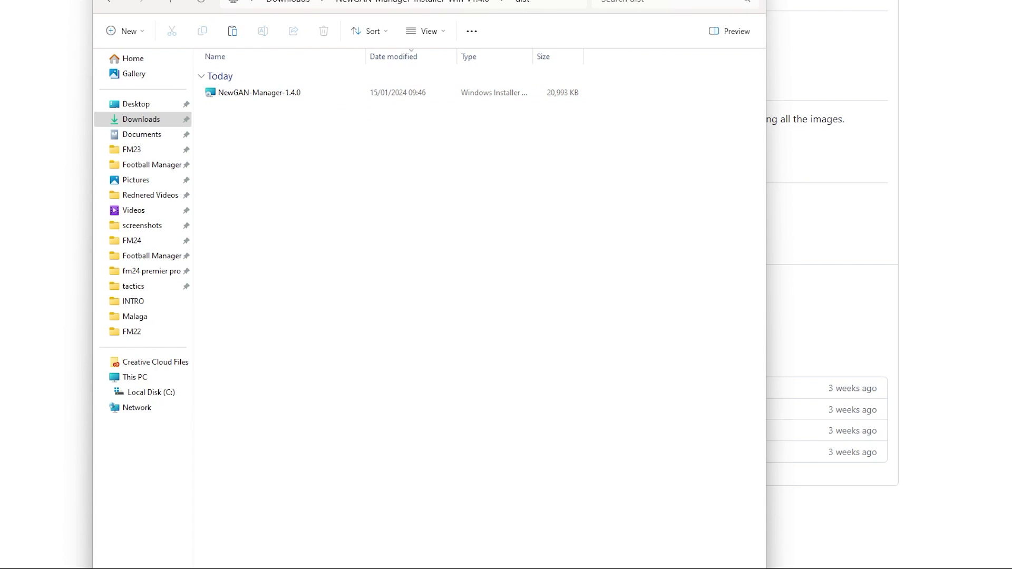
left_click(769, 248)
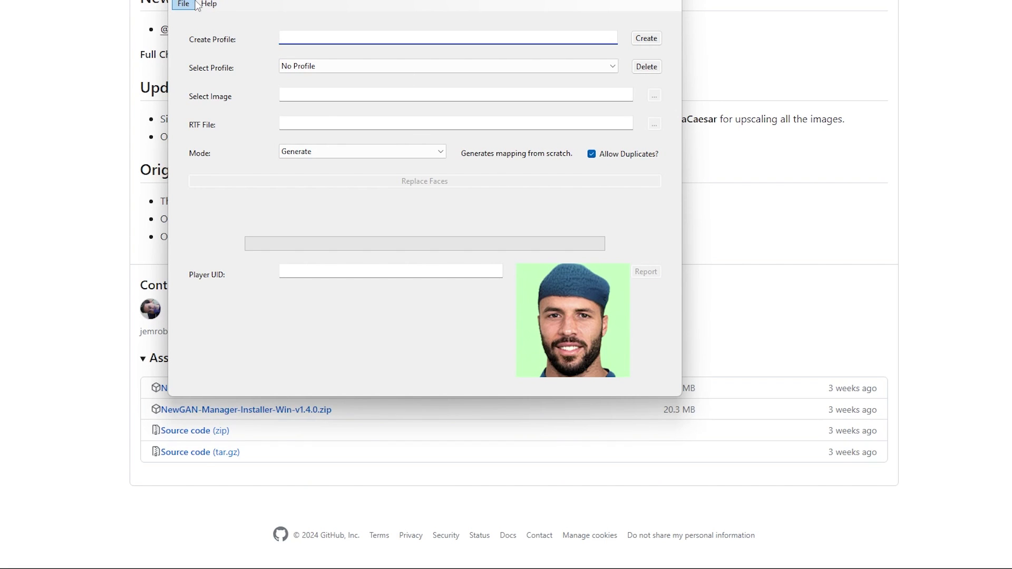
- Show the About information of NewGAN-Manager to check the installed version
left_click(209, 5)
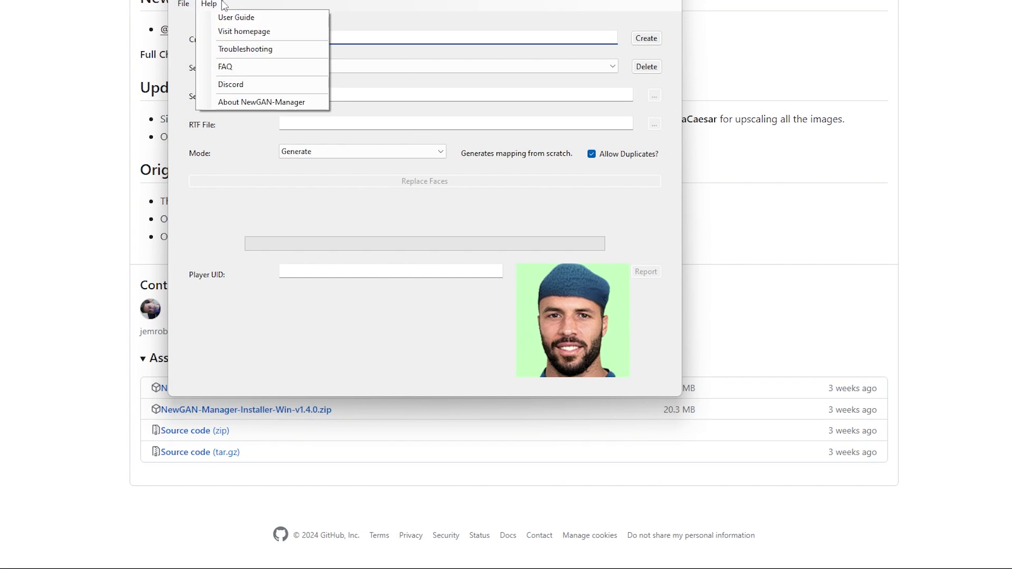
left_click(239, 102)
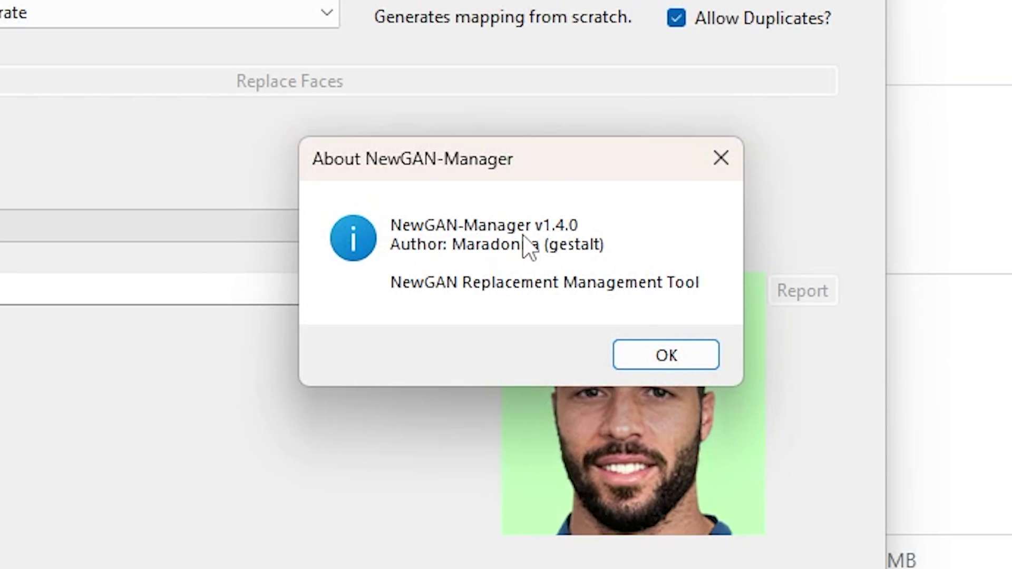
- Close the About box and, in Football Manager 2024, create an unemployed manager from an existing profile, keeping the default managerial style
left_click(640, 348)
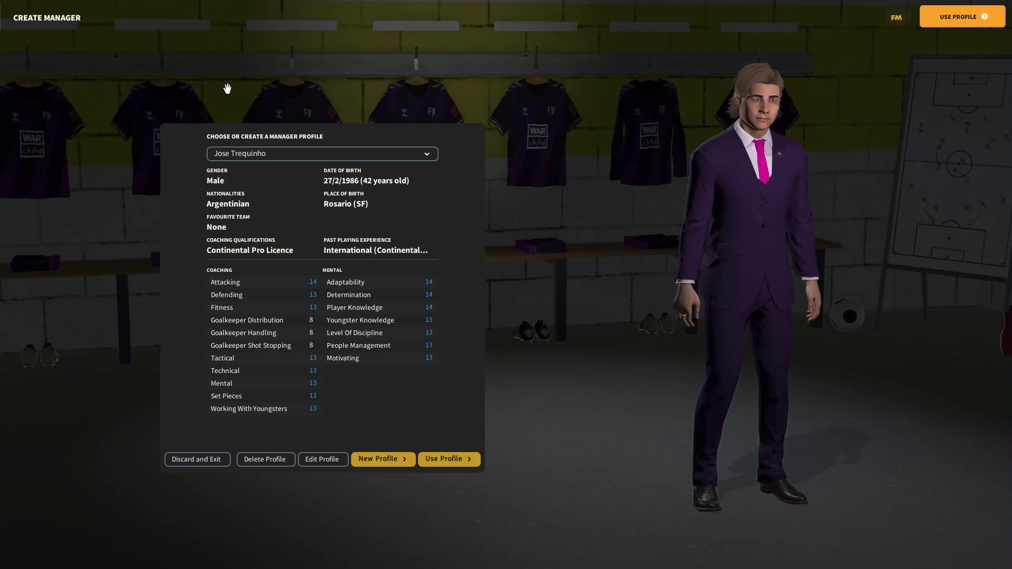
left_click(271, 155)
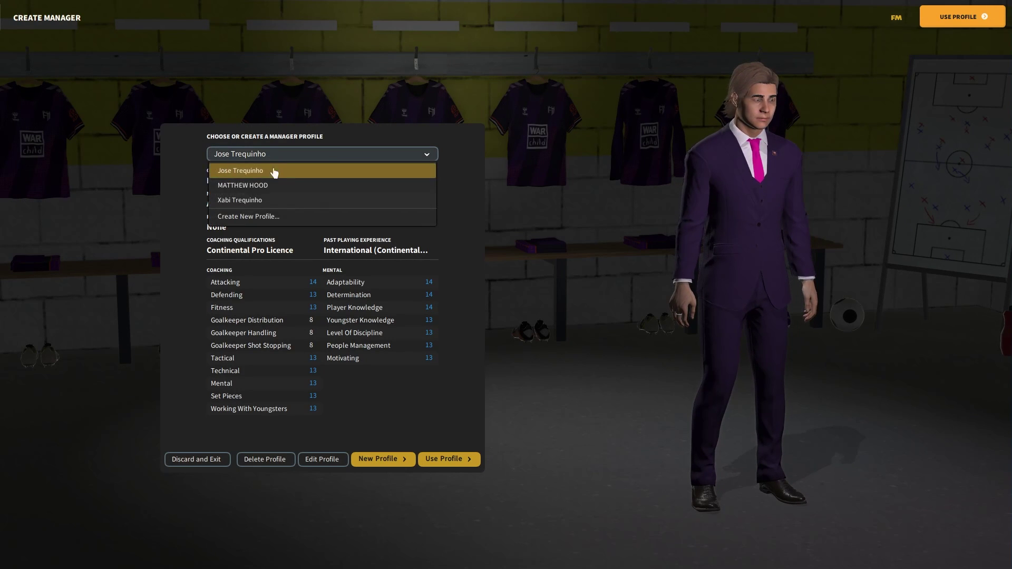
left_click(271, 181)
left_click(450, 459)
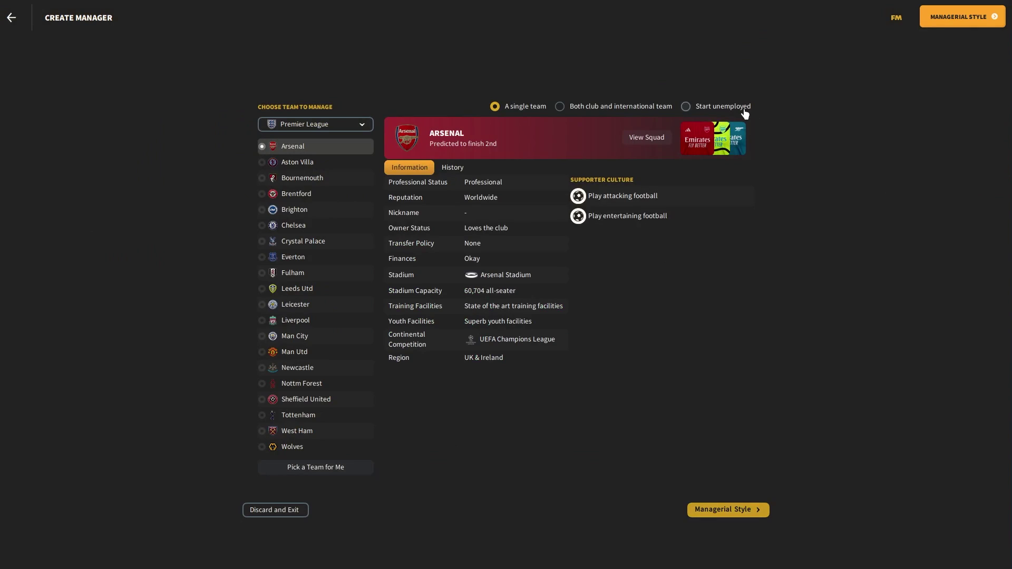
left_click(708, 108)
left_click(751, 513)
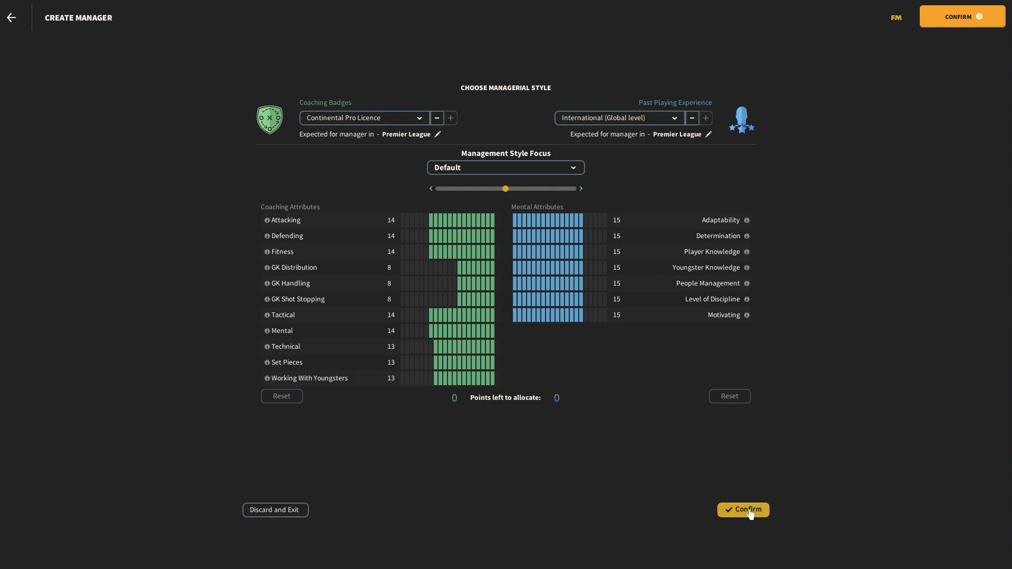
left_click(751, 508)
left_click(12, 106)
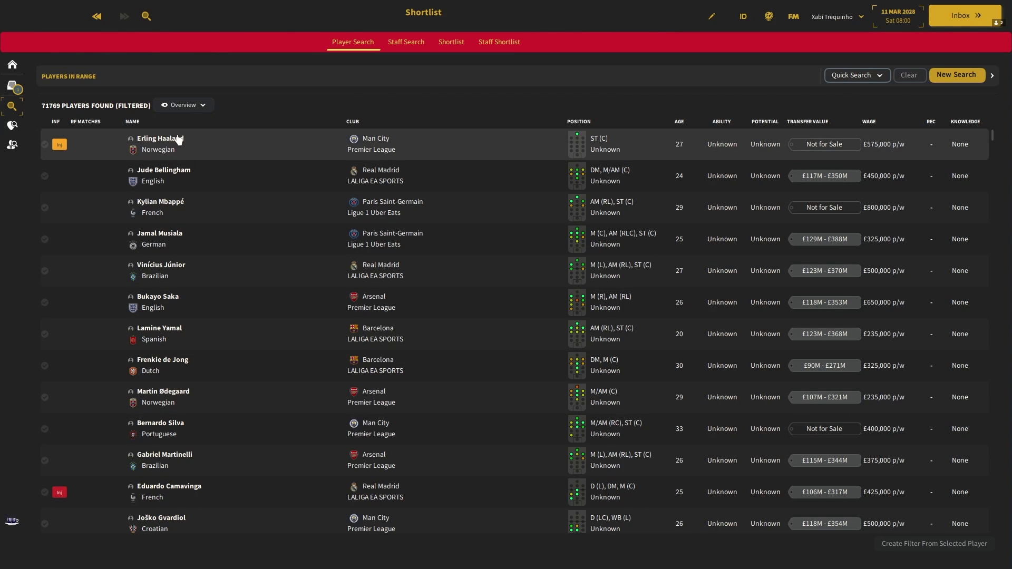
left_click(160, 138)
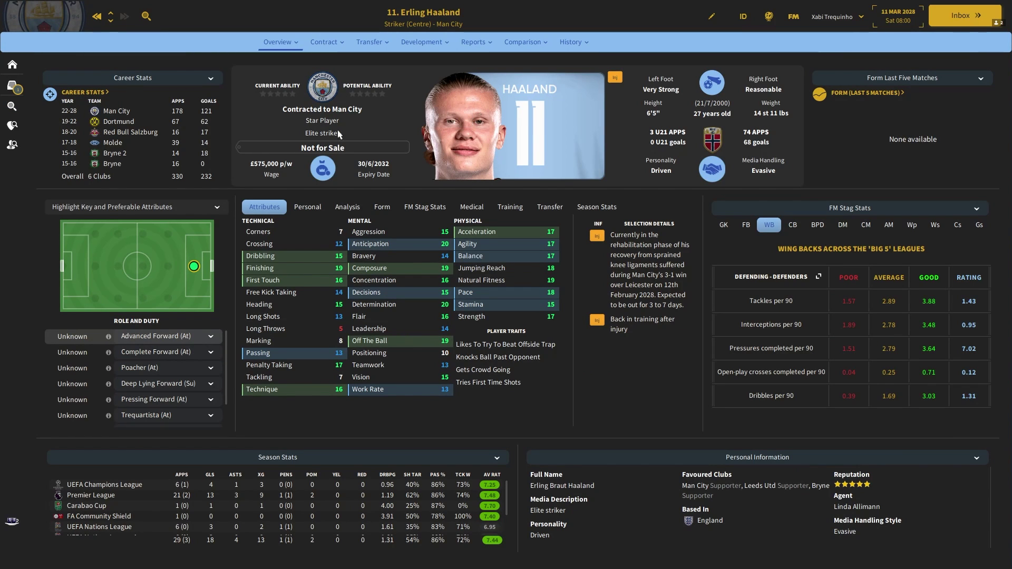
left_click(98, 17)
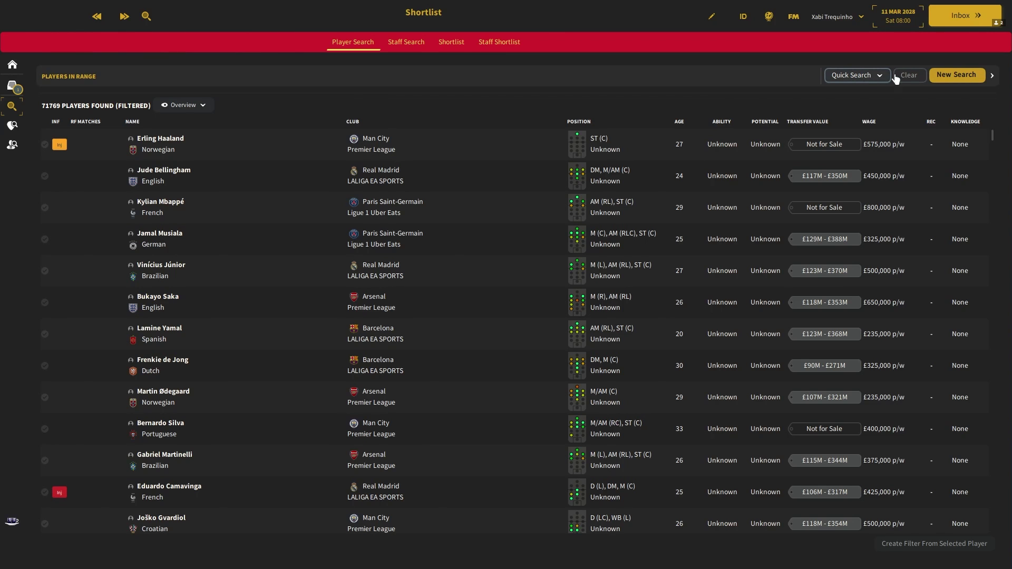
- Start a new player search and import the "is newgen search filter" from the local filters folder
left_click(943, 79)
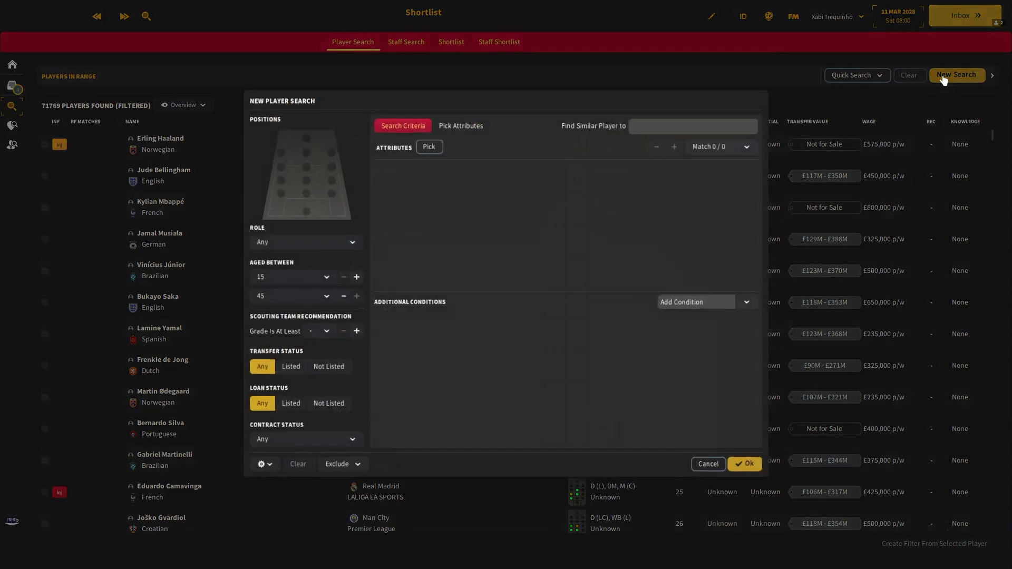
left_click(262, 468)
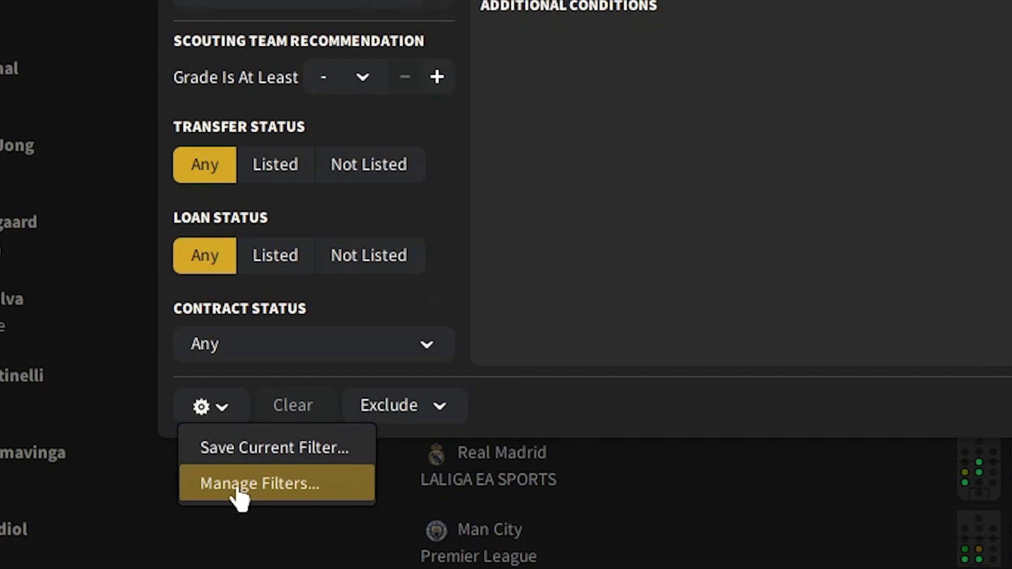
left_click(238, 484)
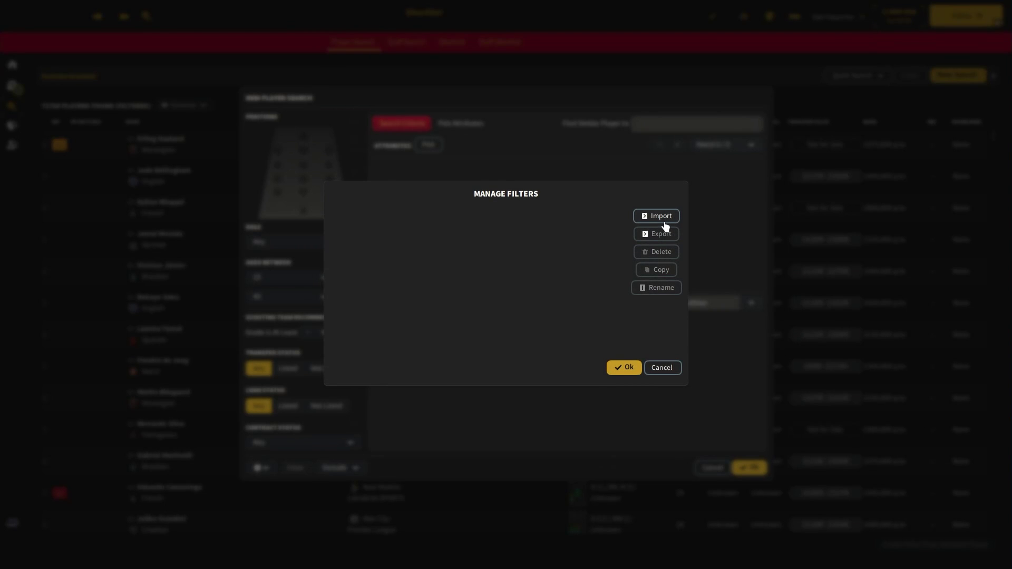
left_click(660, 221)
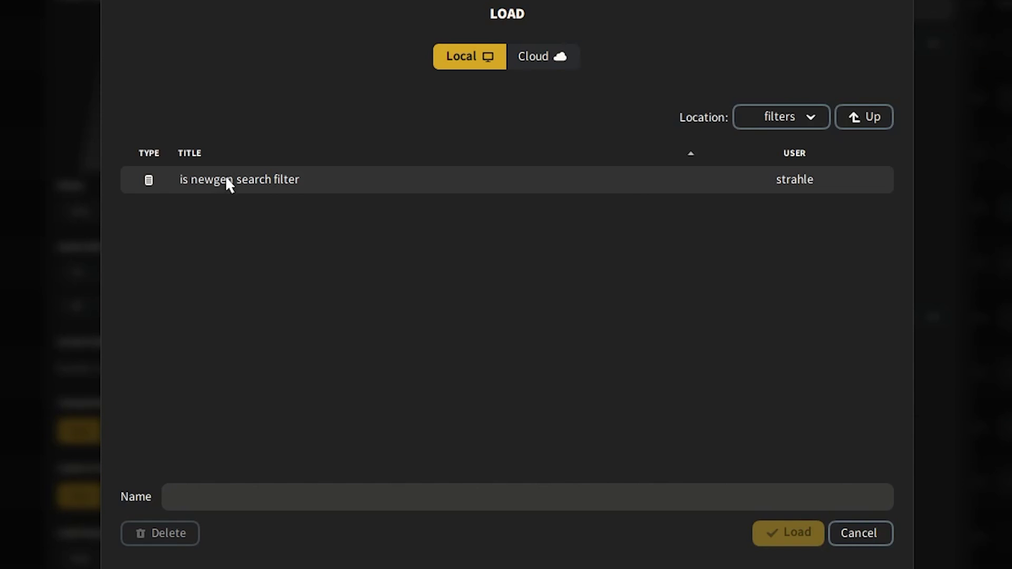
left_click(346, 225)
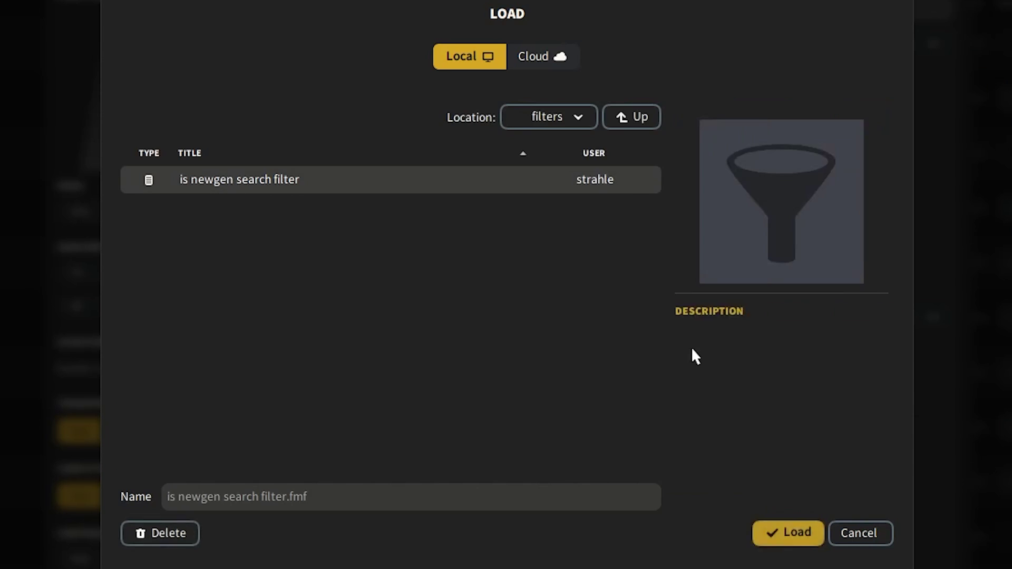
left_click(797, 535)
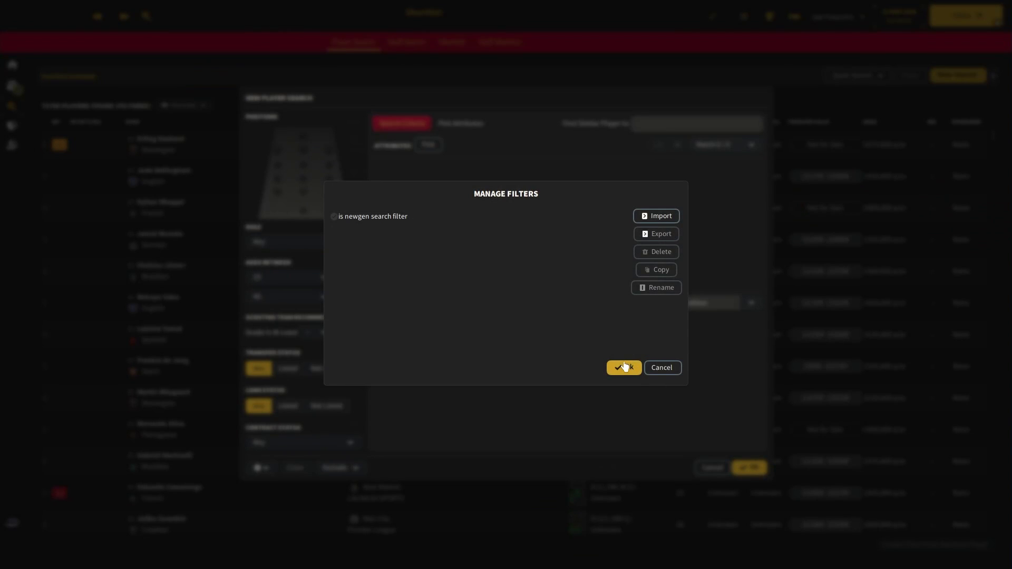
left_click(624, 367)
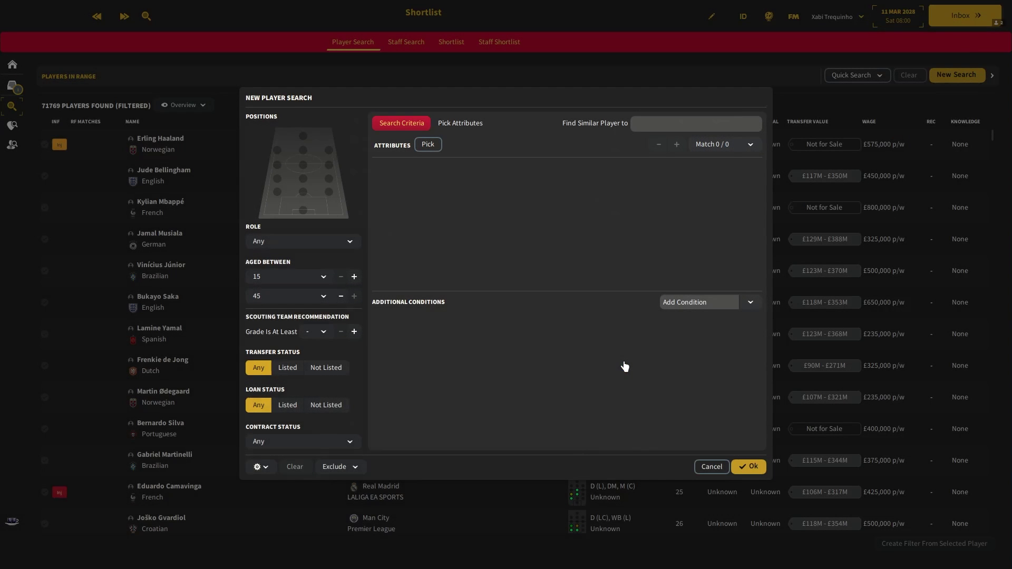
- Apply the "is newgen search filter" without saving the current filter, and check the first listed newgen's profile
left_click(262, 468)
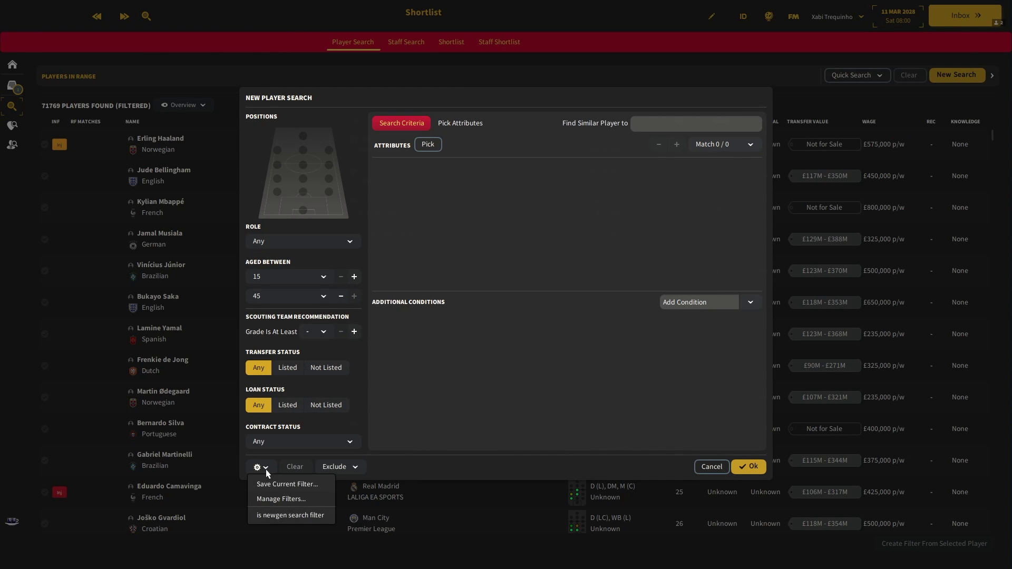
left_click(269, 515)
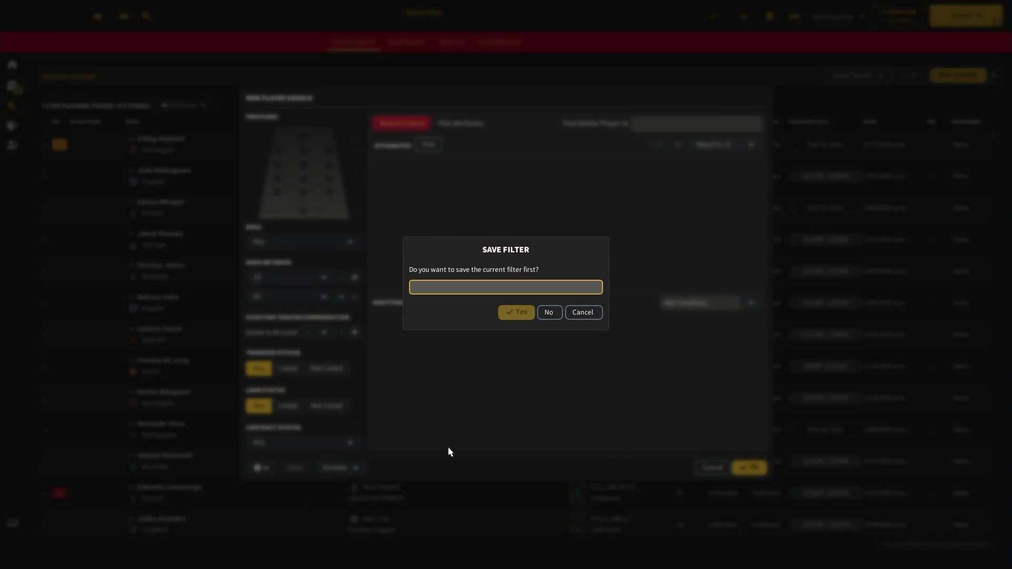
left_click(549, 313)
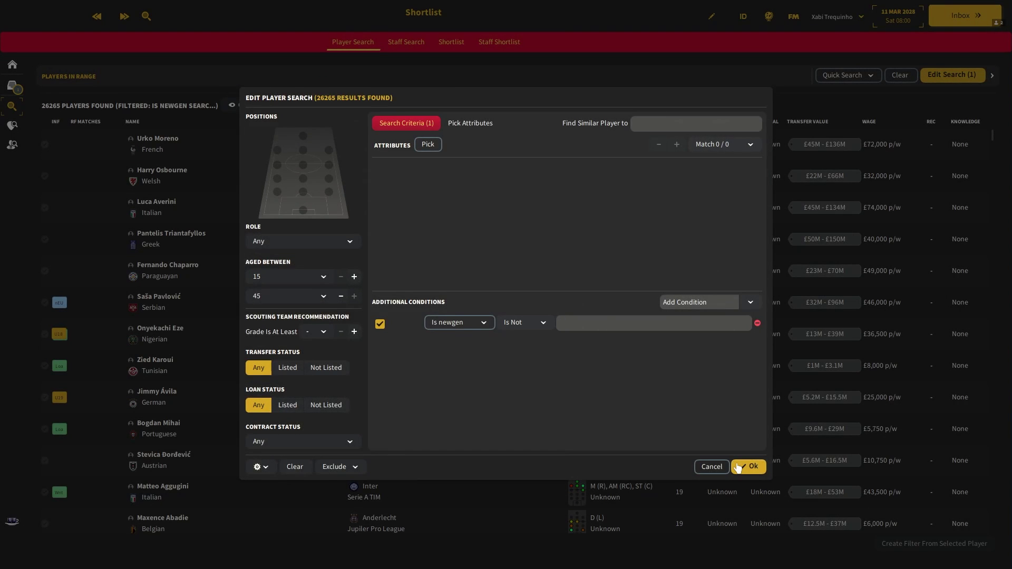
left_click(740, 466)
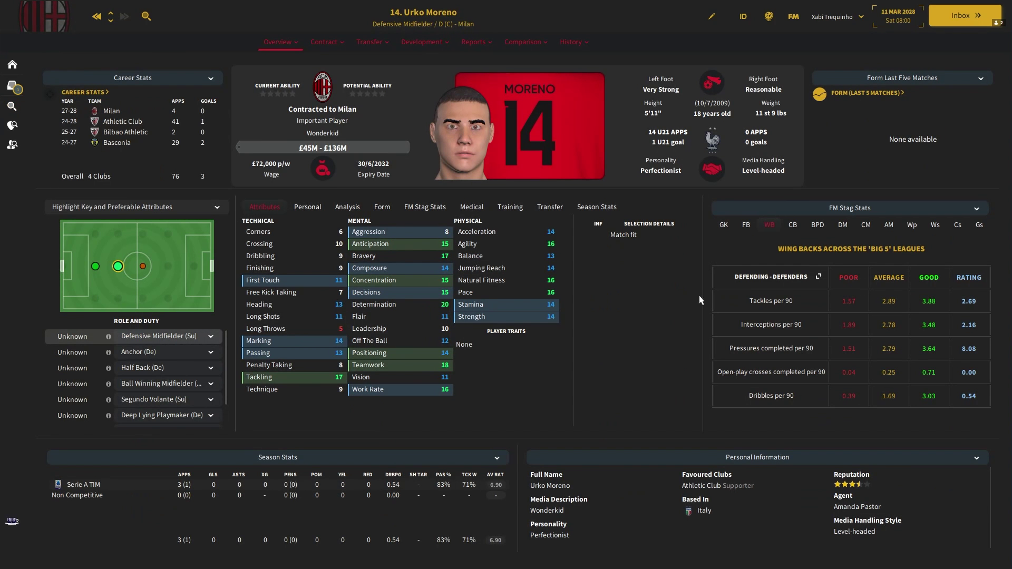
left_click(96, 16)
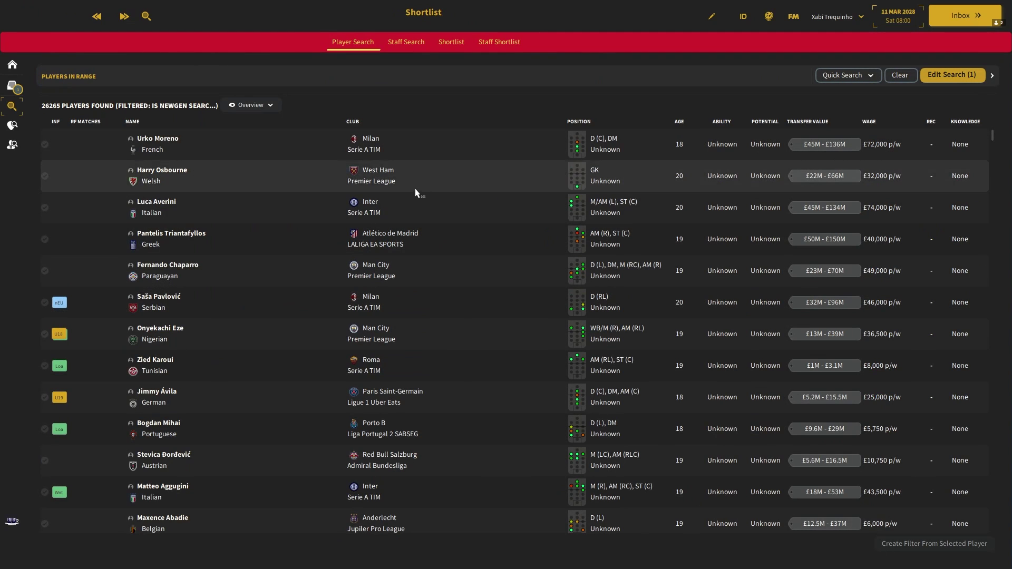
- Import the "SCRIPT FACES player search" view into the player search list
left_click(244, 107)
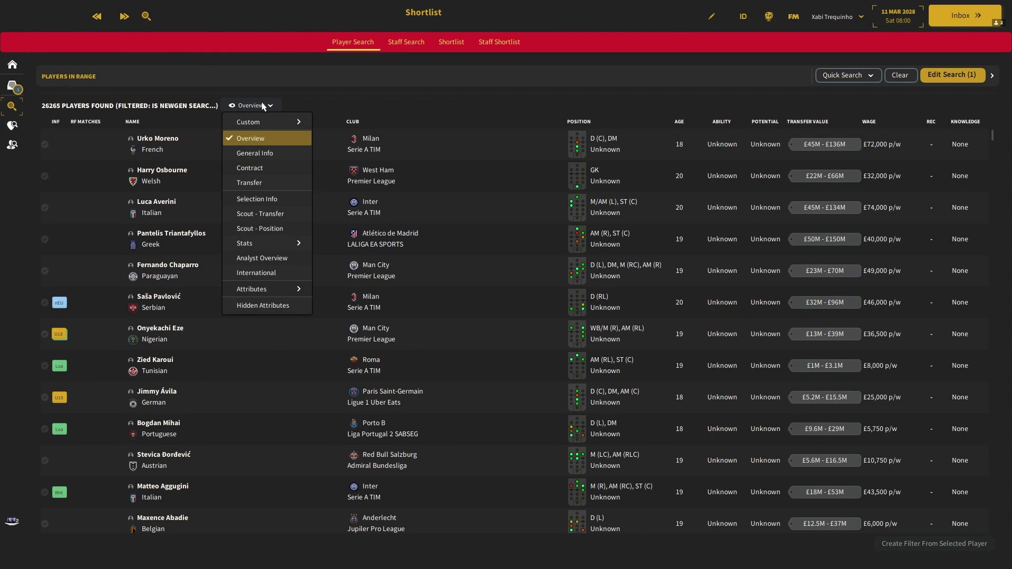
mouse_move(263, 124)
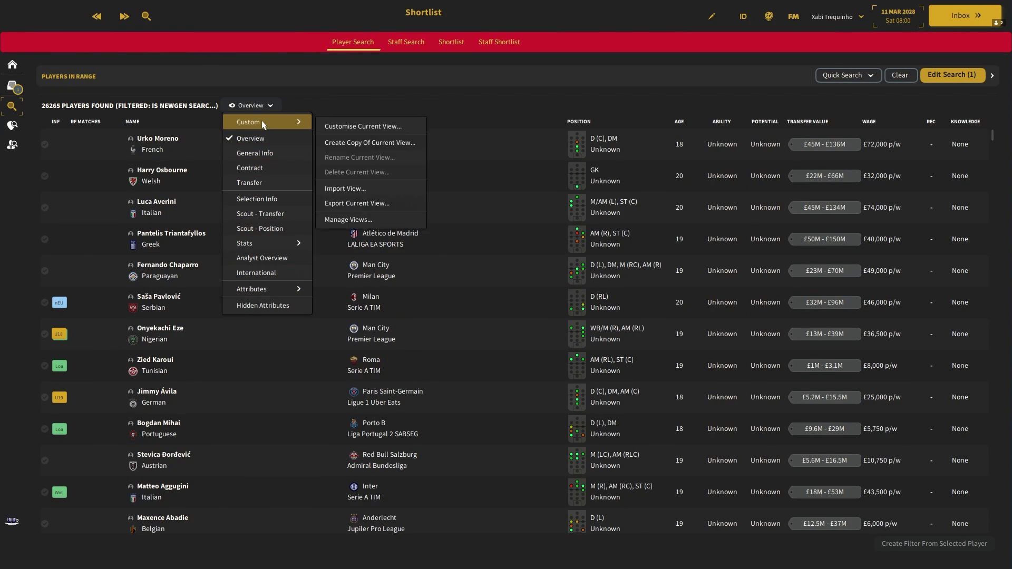
left_click(345, 189)
left_click(357, 226)
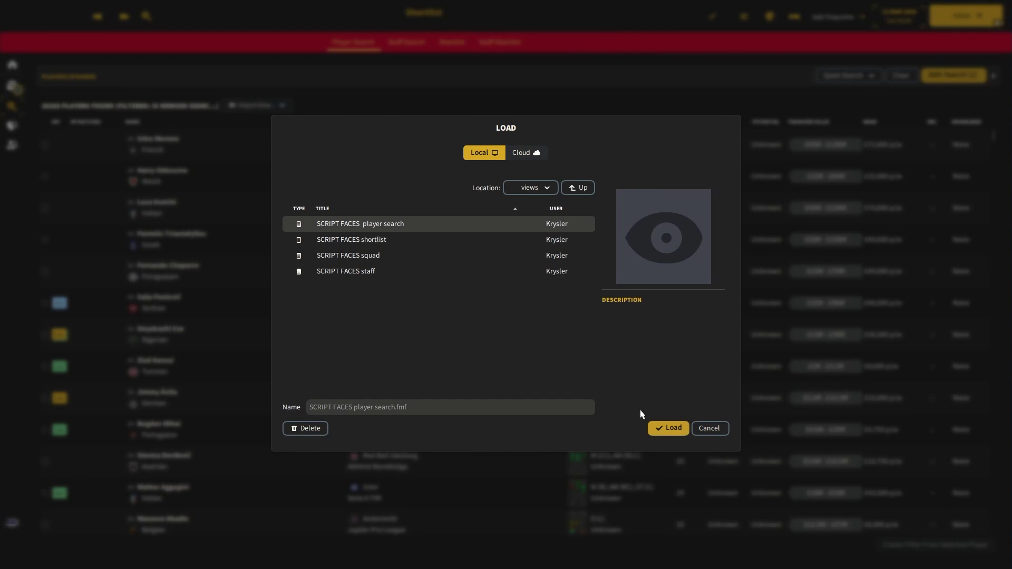
left_click(659, 430)
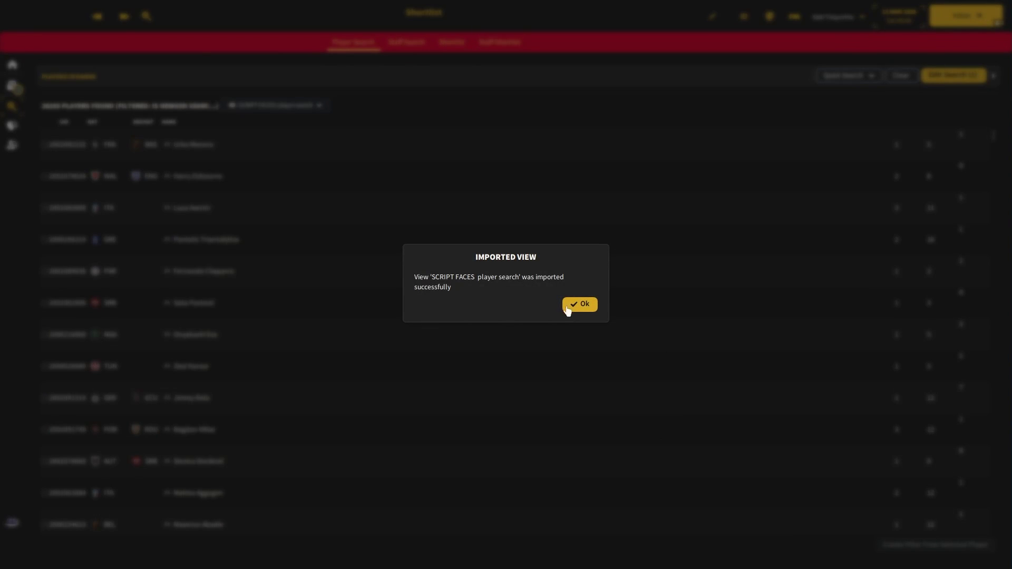
left_click(580, 305)
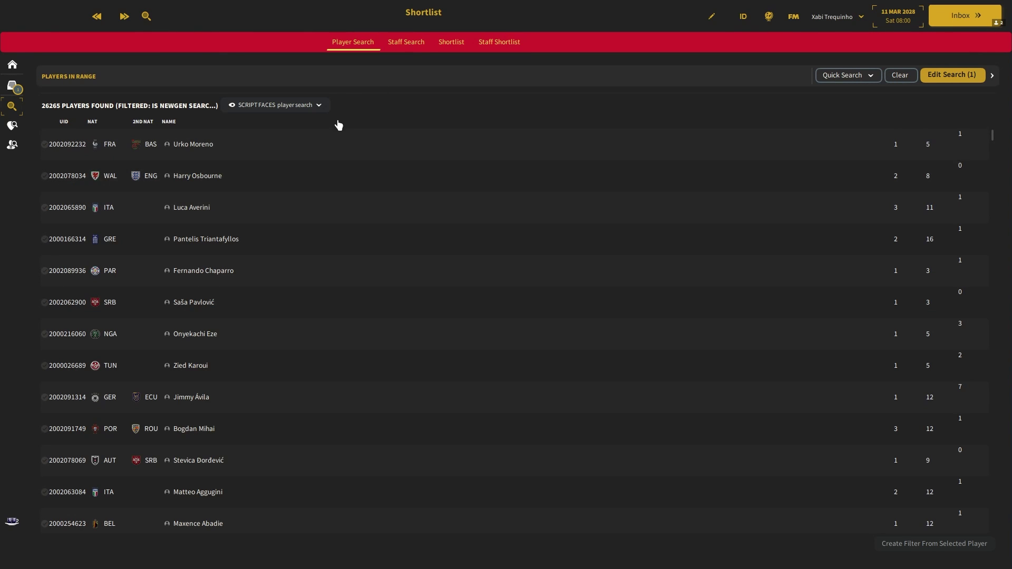
left_click(318, 106)
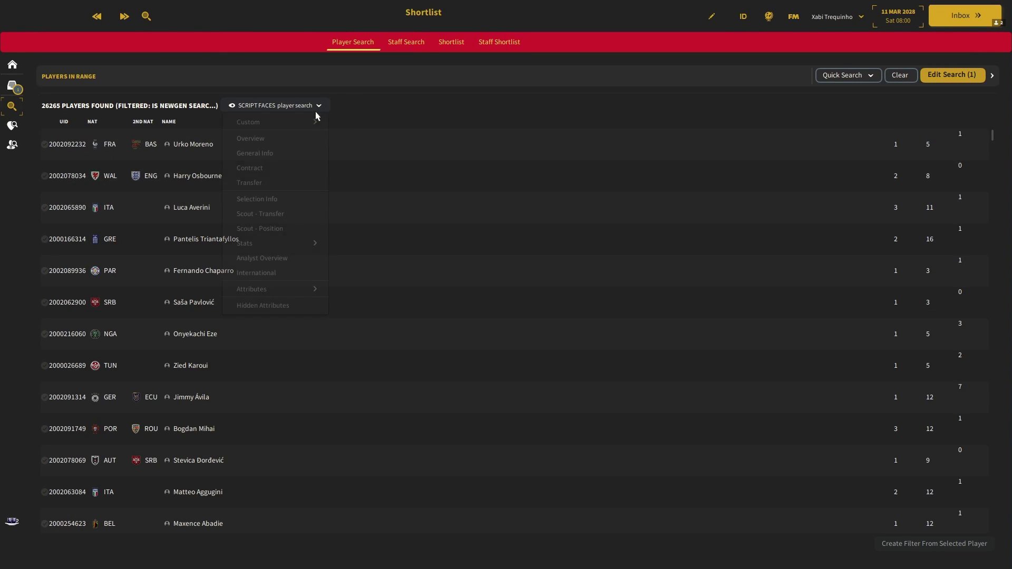
left_click(372, 107)
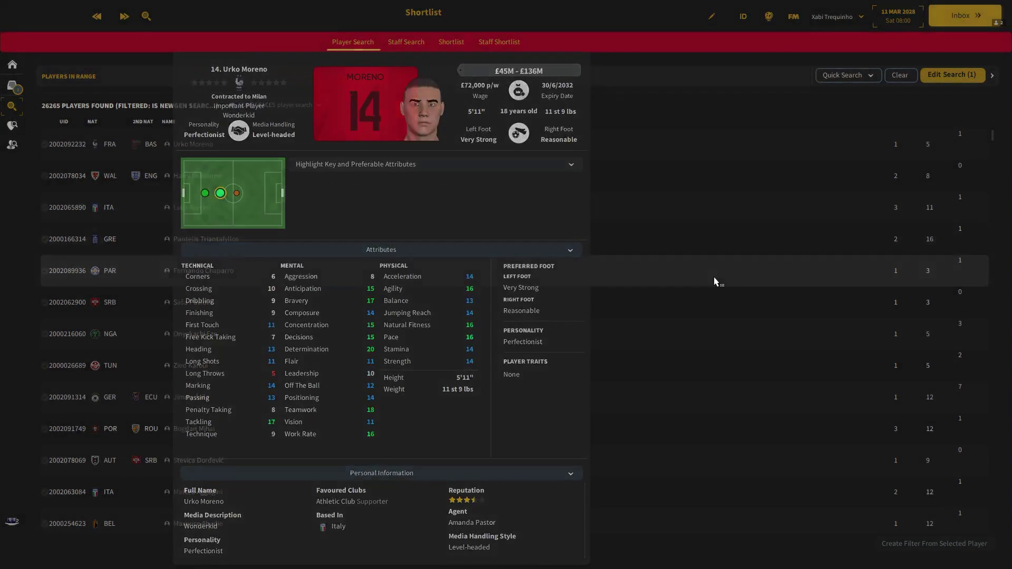
left_click(665, 291)
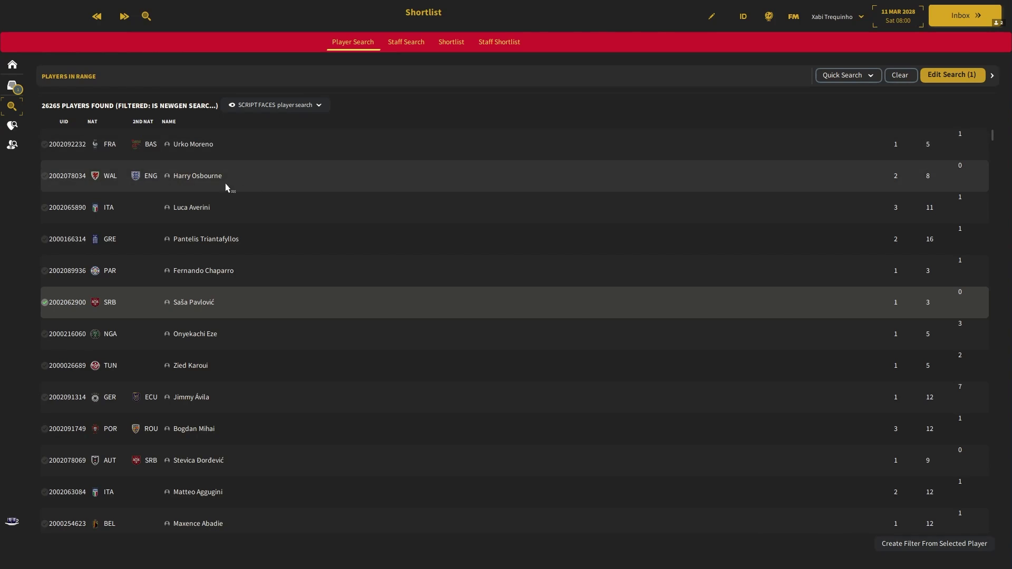
- Select every player in the filtered list and print the selection as a text file
left_click(291, 155)
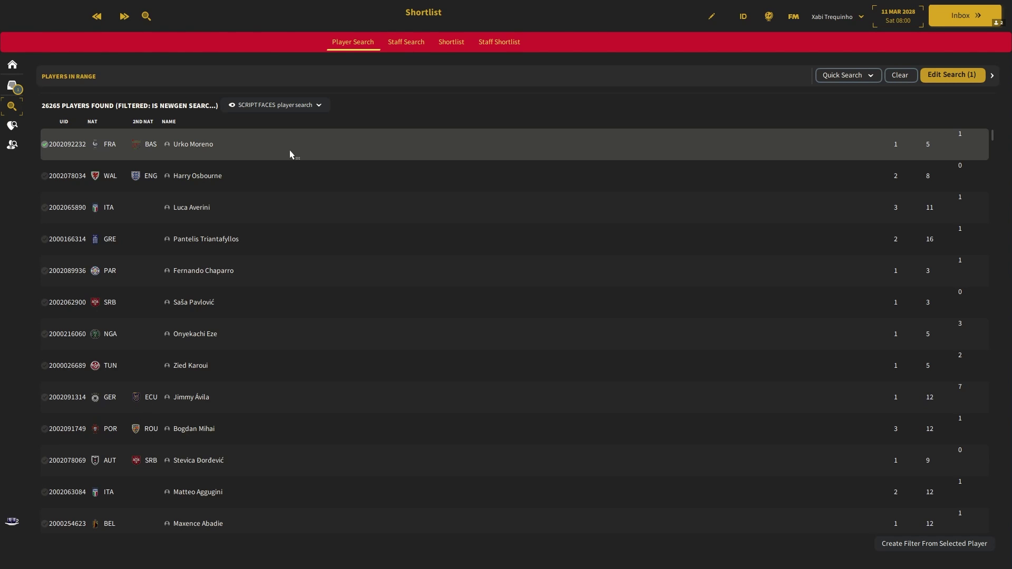
key("ctrl+a")
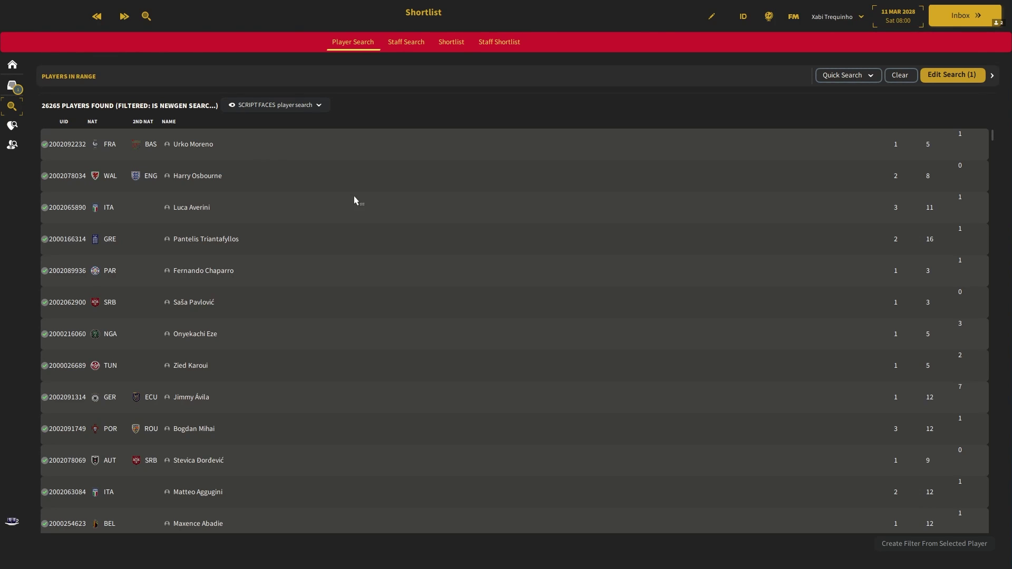
key("ctrl+p")
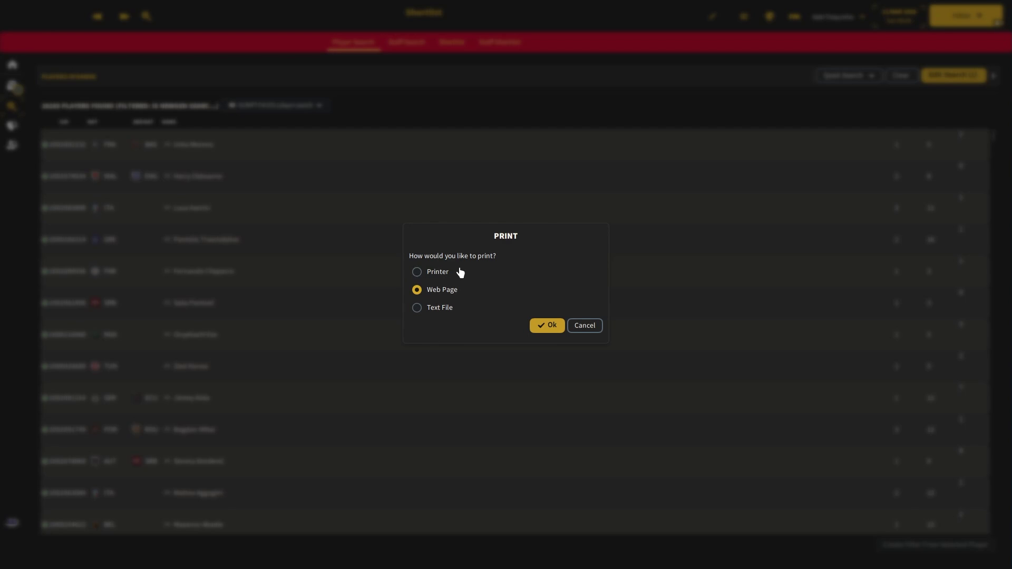
left_click(417, 308)
left_click(551, 327)
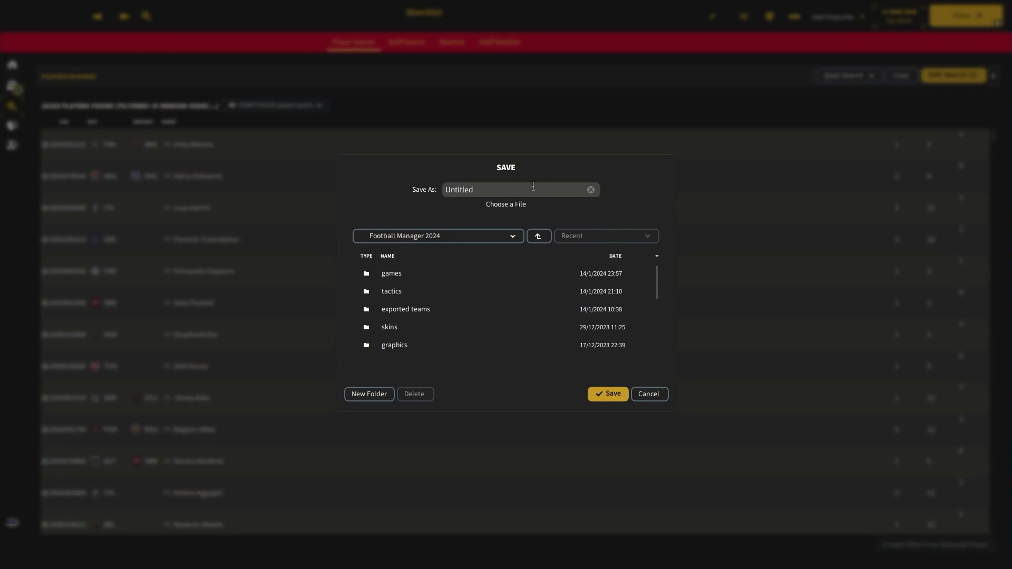
- Save the printed player list as MALAGA MARCH 2028 in the Football Manager 2024 folder
left_click(533, 186)
key("BackSpace")
key("BackSpace")
key("BackSpace")
key("BackSpace")
key("BackSpace")
key("BackSpace")
key("BackSpace")
key("BackSpace")
type("MALAGA MARCH 2028")
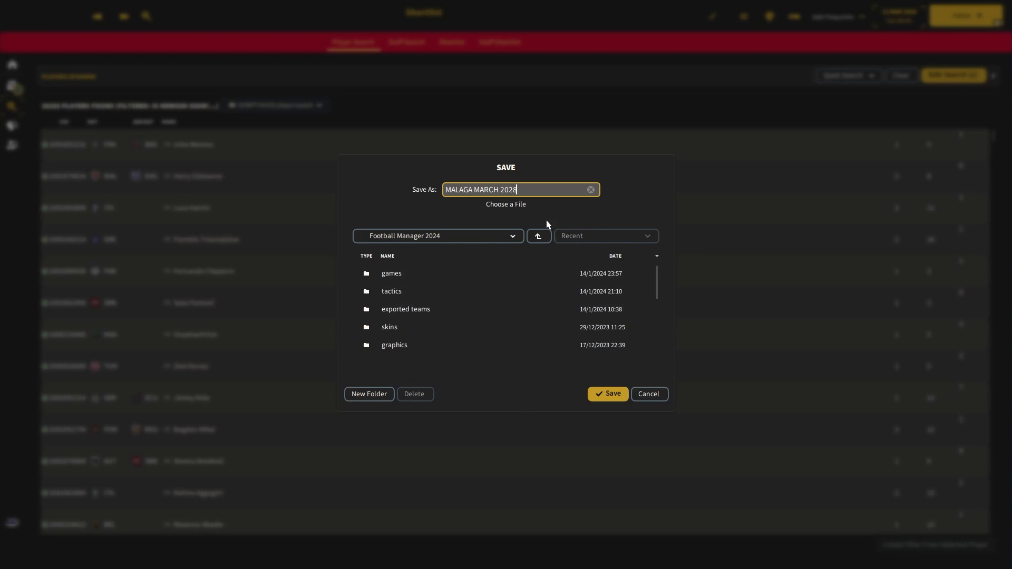
left_click(607, 394)
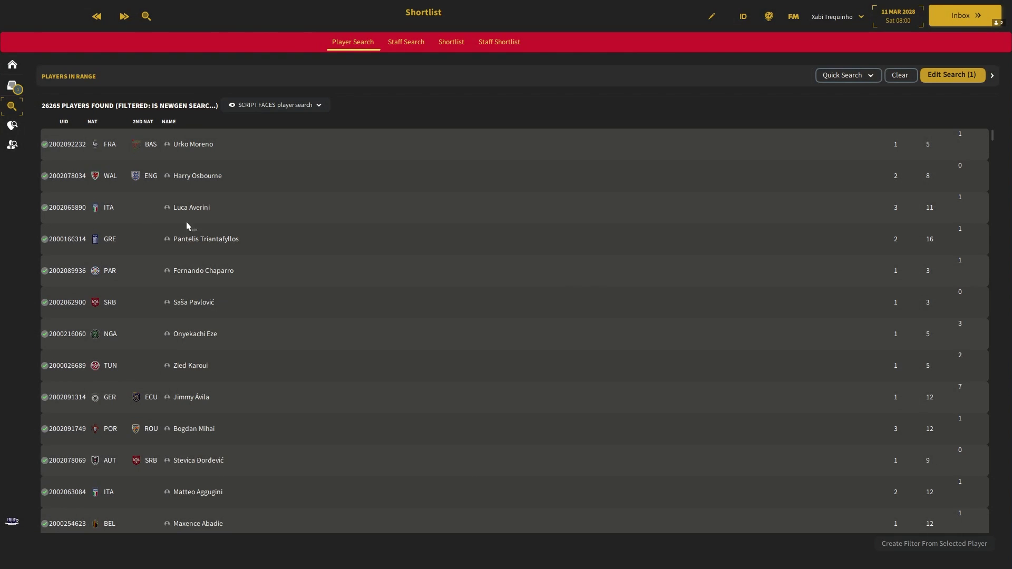
- Switch to File Explorer and open the Football Manager 2024 folder in Documents to check for the exported player list
key("super")
left_click(426, 556)
left_click(207, 182)
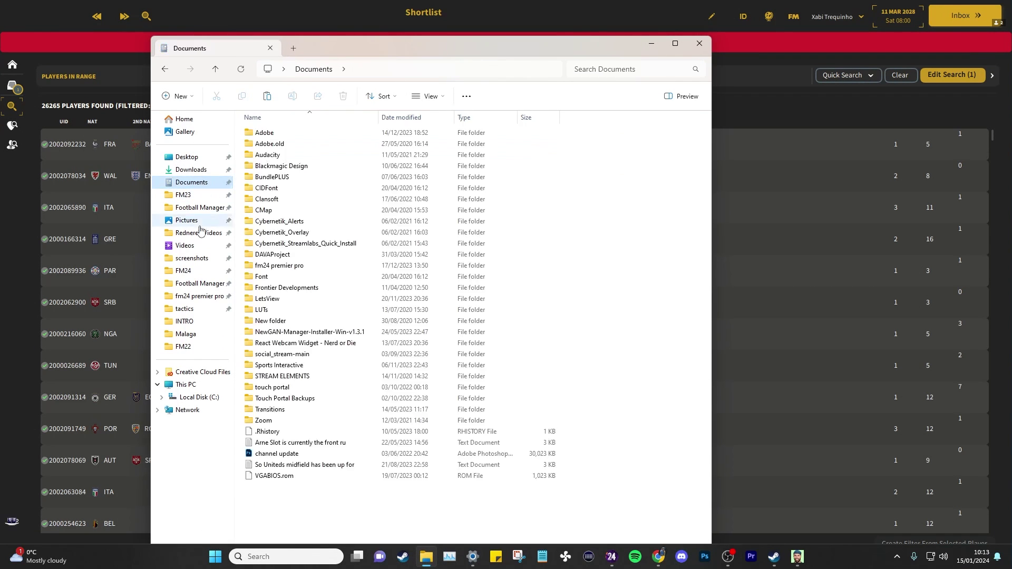
left_click(189, 288)
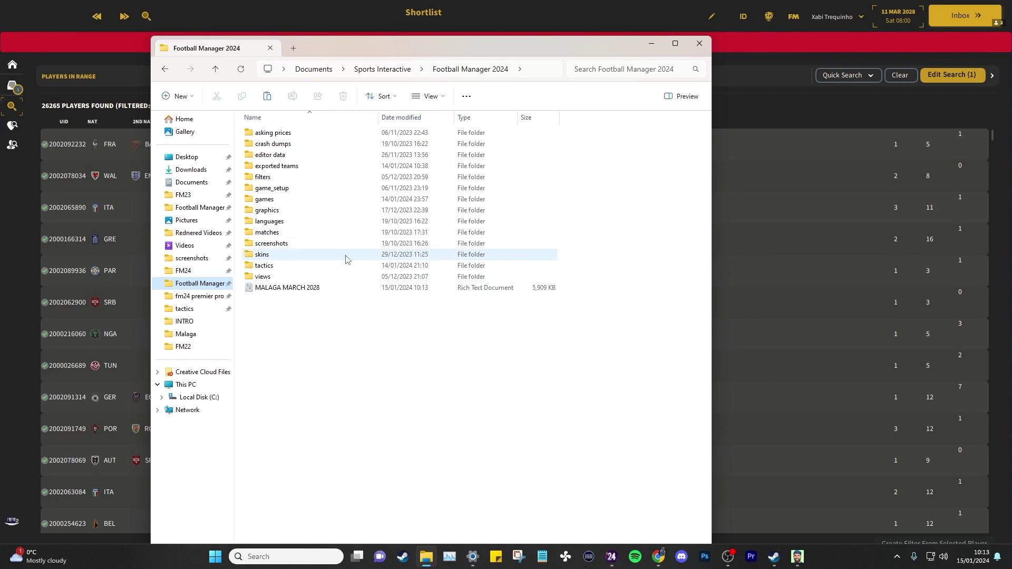
- Switch to NewGAN-Manager, create a profile named MALAGA and make it the selected profile
left_click(650, 45)
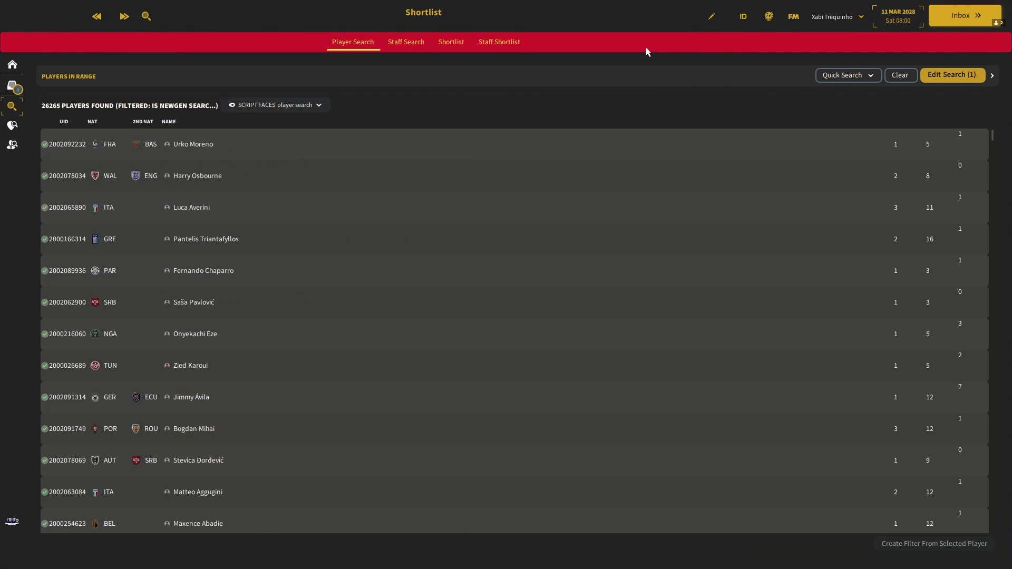
key("super")
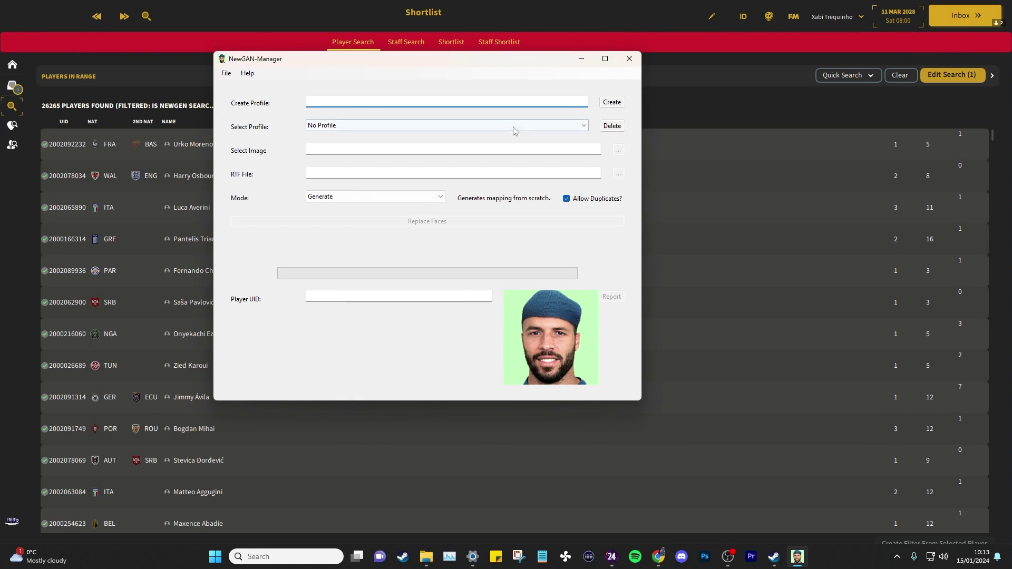
type("MA")
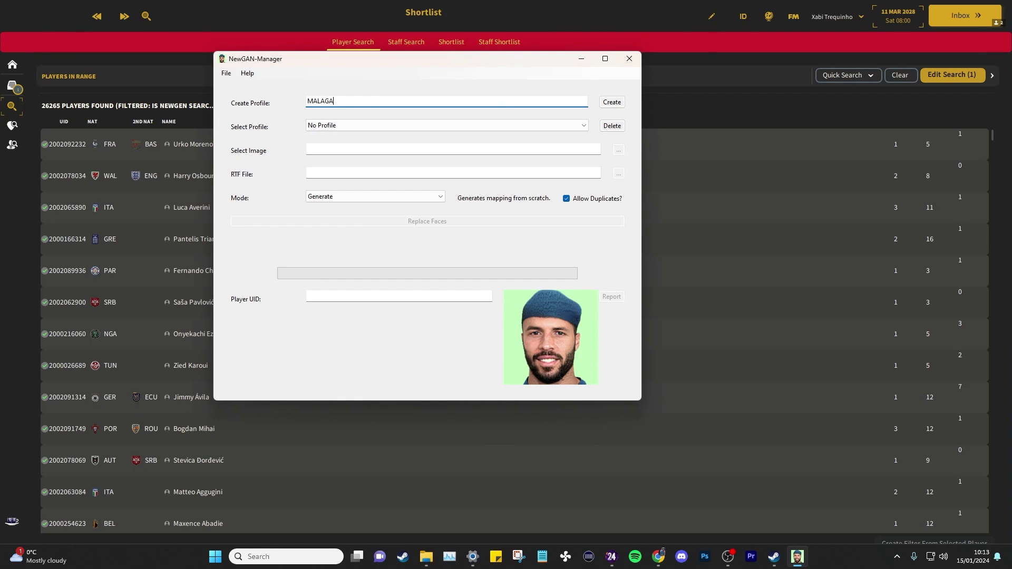
type("LAGA")
left_click(613, 101)
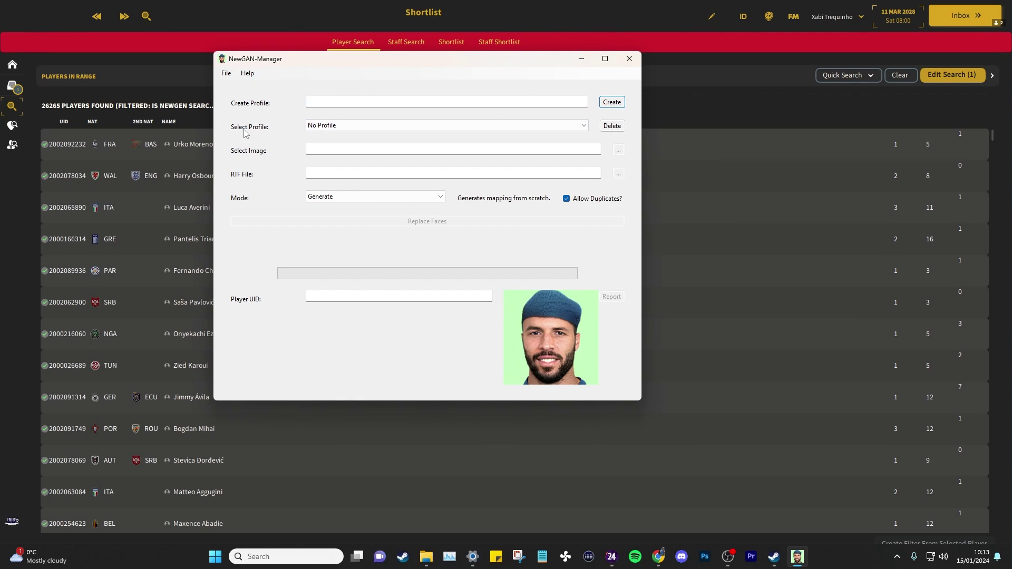
left_click(583, 125)
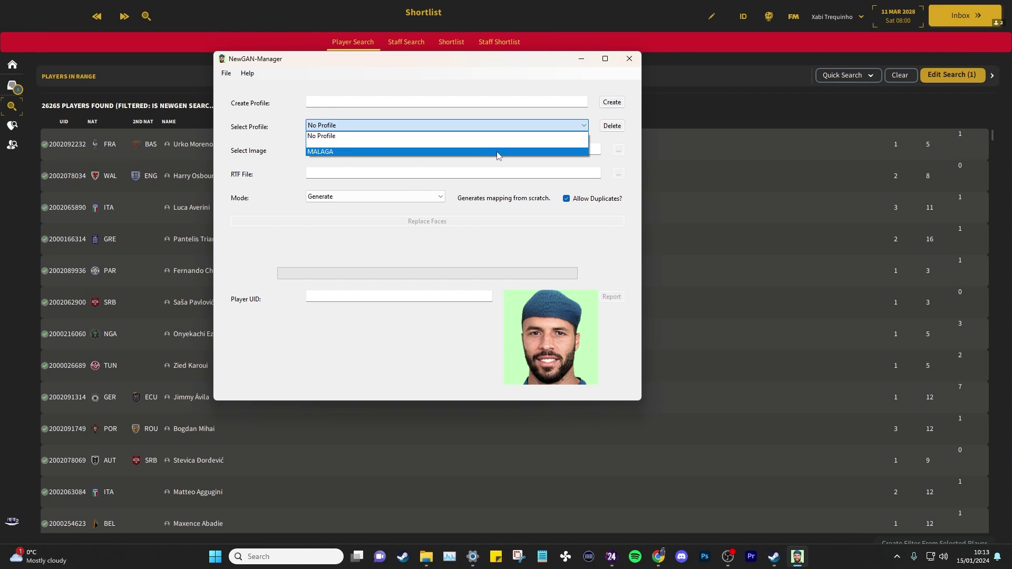
left_click(479, 152)
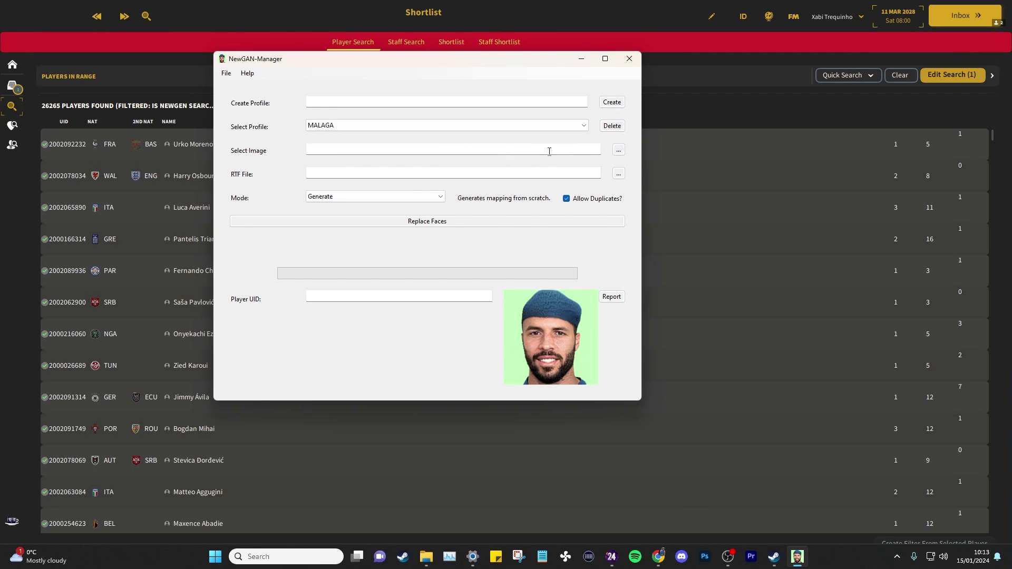
- Set the image root folder to FMUGens MEGAPACK UPDATE 27.09.2023 inside the Football Manager 2024 graphics folder
left_click(618, 150)
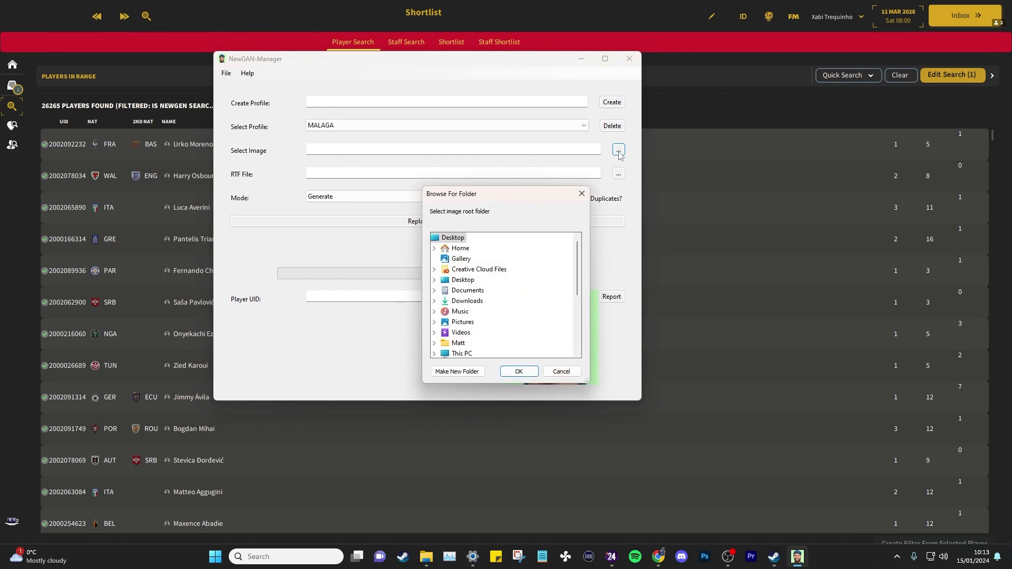
scroll(475, 243, "down", 1)
scroll(500, 243, "up", 1)
scroll(472, 271, "down", 1)
scroll(472, 272, "down", 1)
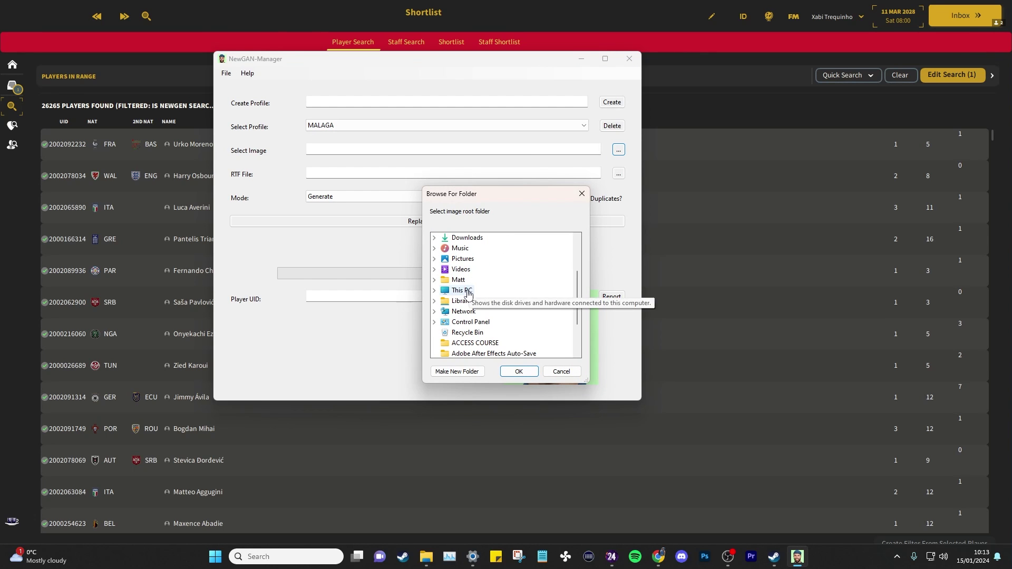
scroll(475, 305, "down", 15)
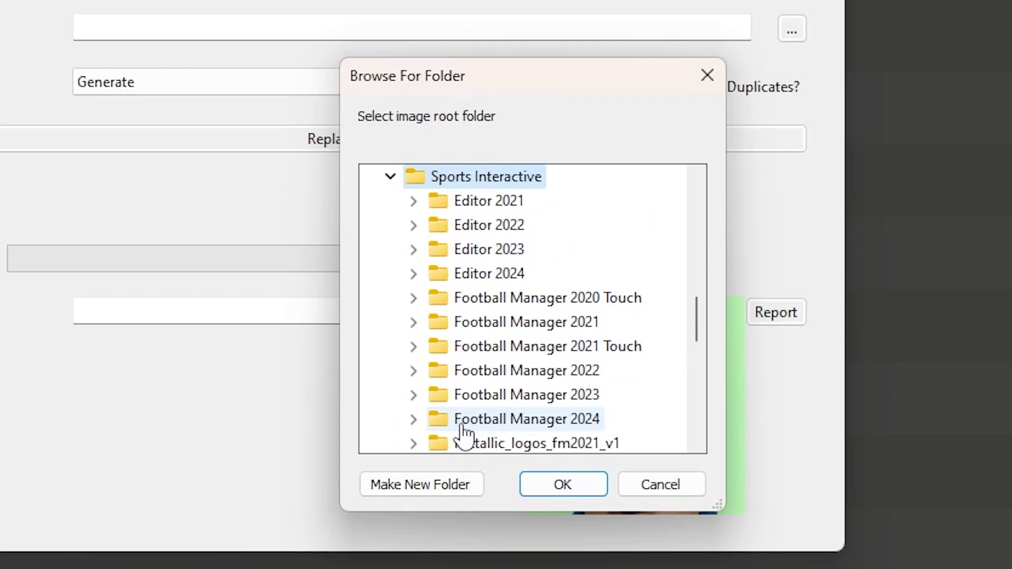
scroll(491, 379, "down", 1)
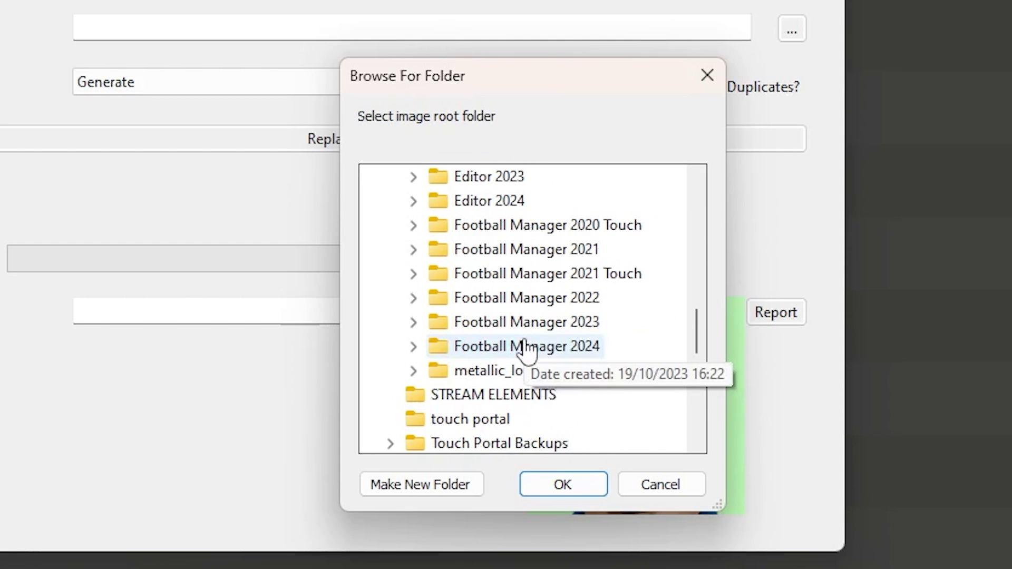
double_click(522, 347)
scroll(528, 338, "down", 1)
double_click(509, 298)
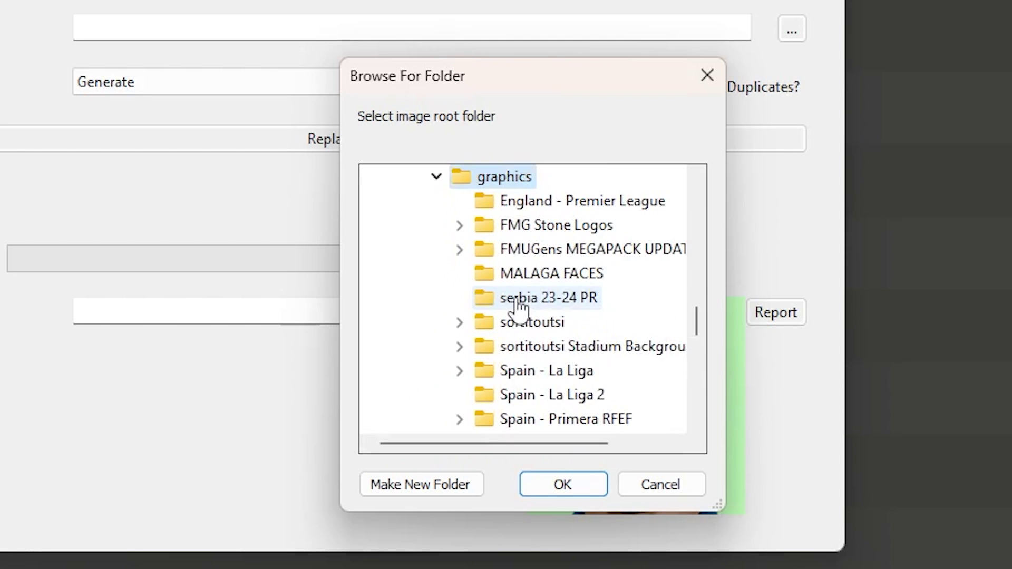
double_click(567, 248)
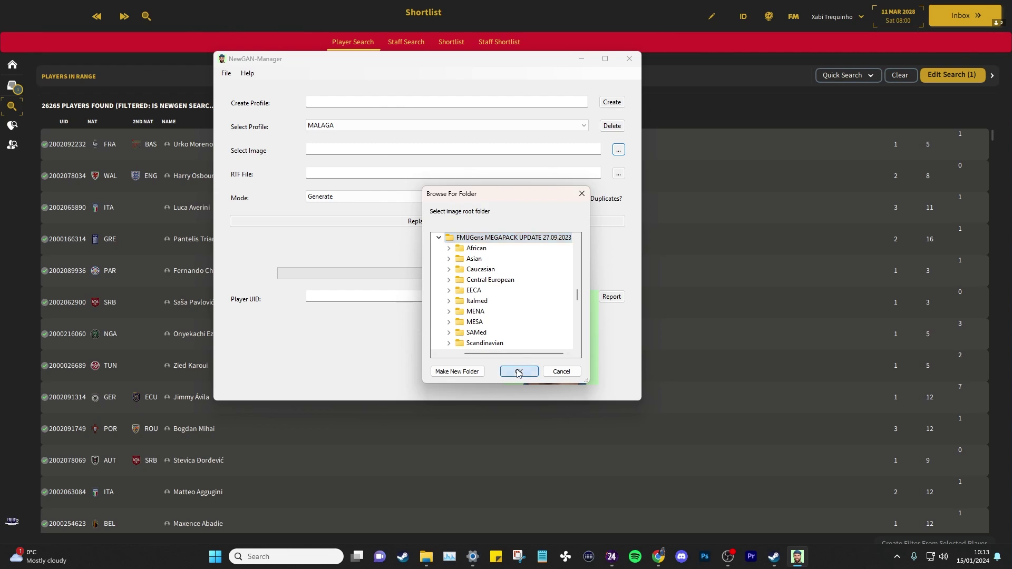
left_click(467, 568)
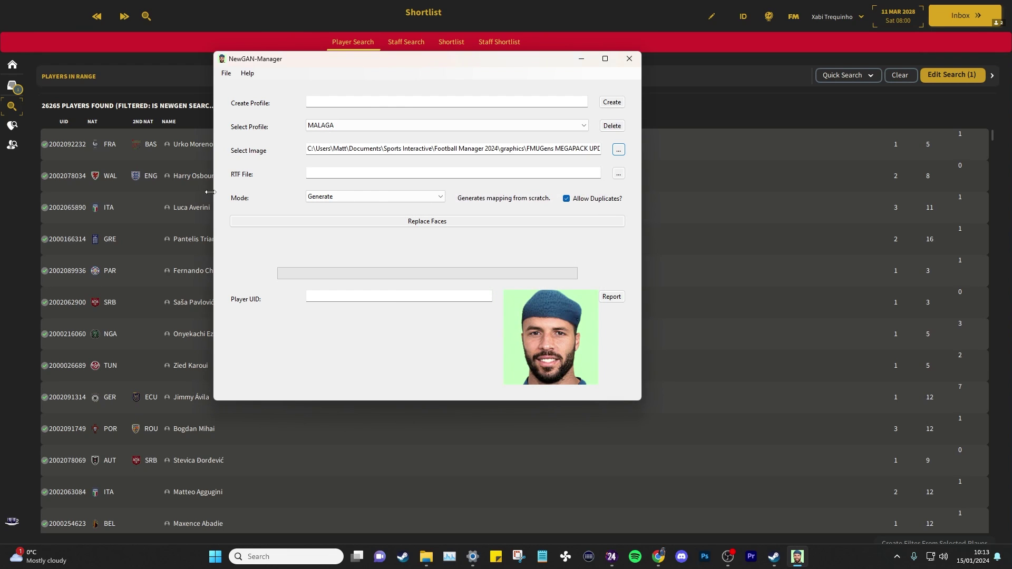
- Load MALAGA MARCH 2028.rtf from the Football Manager 2024 folder as the profile's RTF file
left_click(619, 173)
scroll(580, 211, "down", 3)
scroll(251, 179, "up", 3)
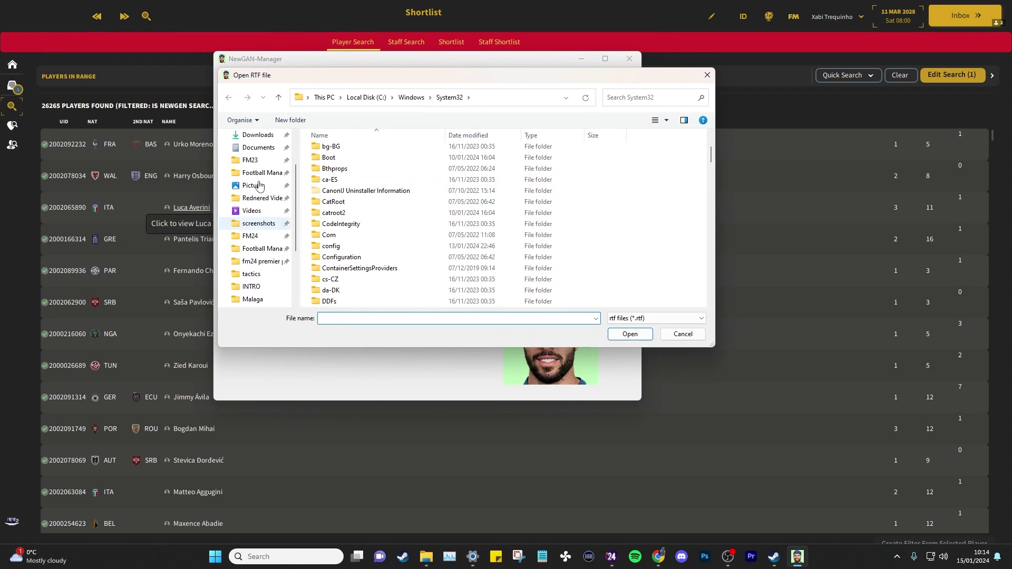
left_click(259, 248)
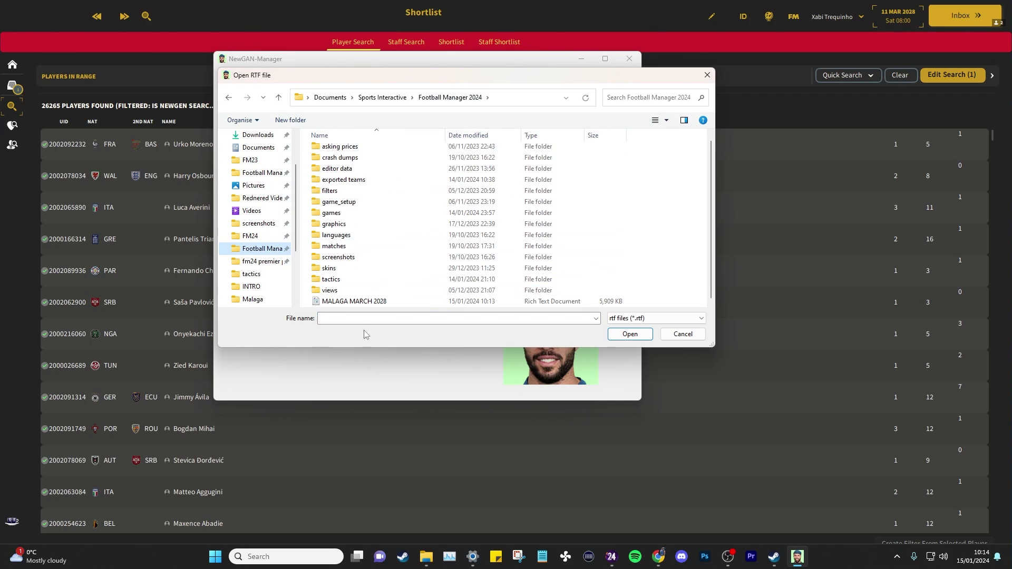
left_click(364, 302)
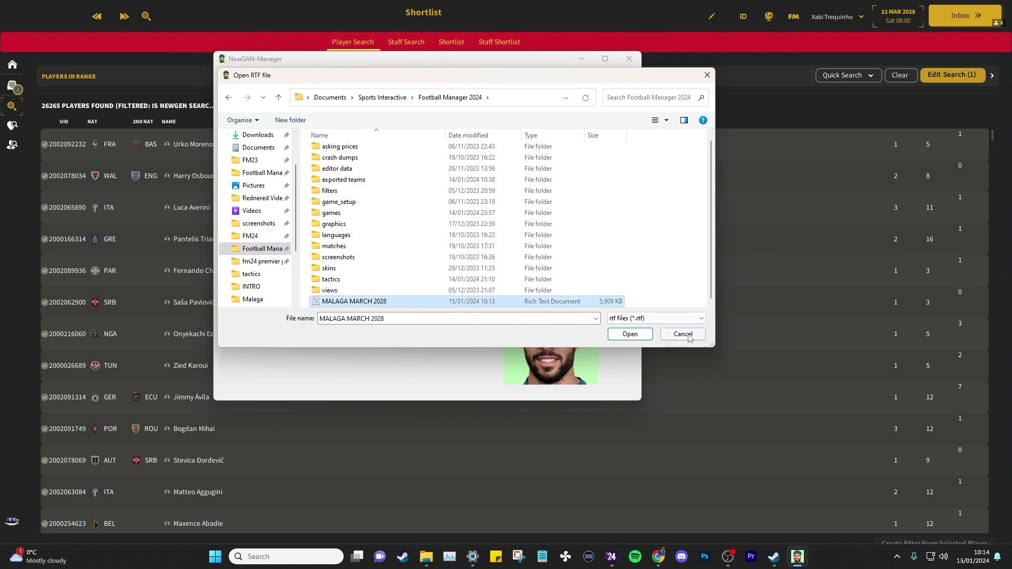
left_click(630, 333)
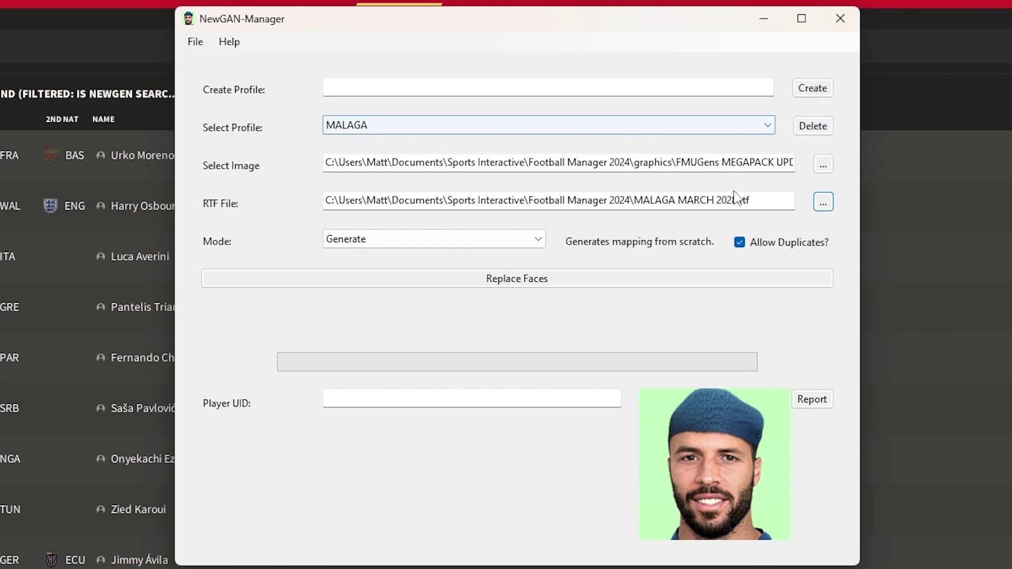
- Keep the mapping mode on Generate with duplicates allowed and replace the newgen faces
left_click(442, 240)
left_click(435, 238)
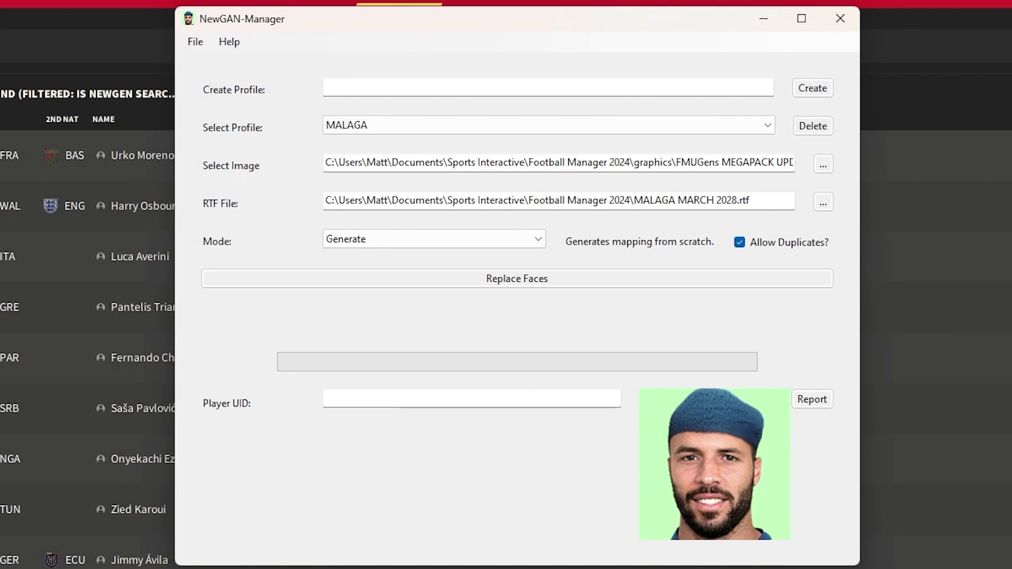
left_click(389, 243)
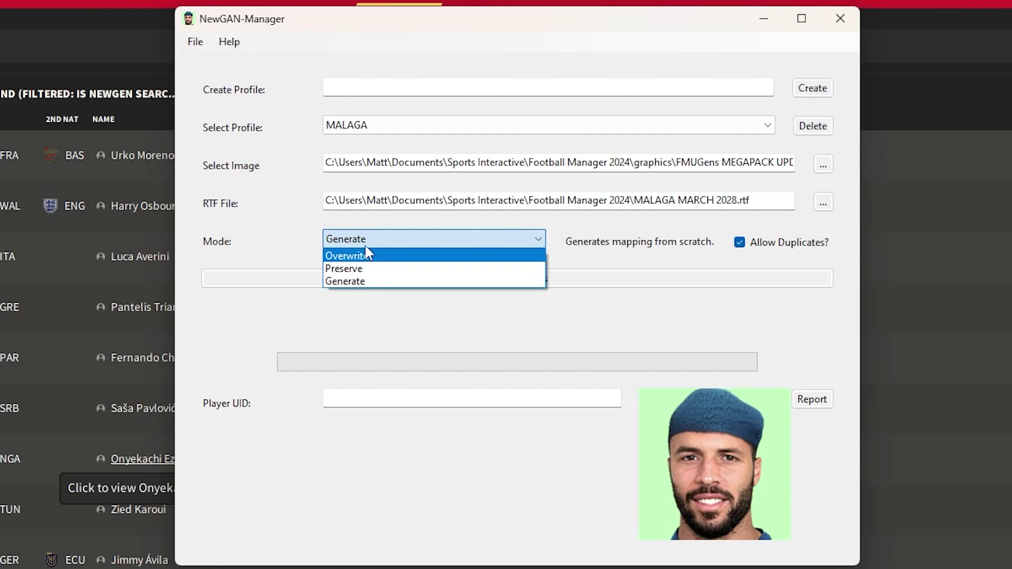
left_click(366, 244)
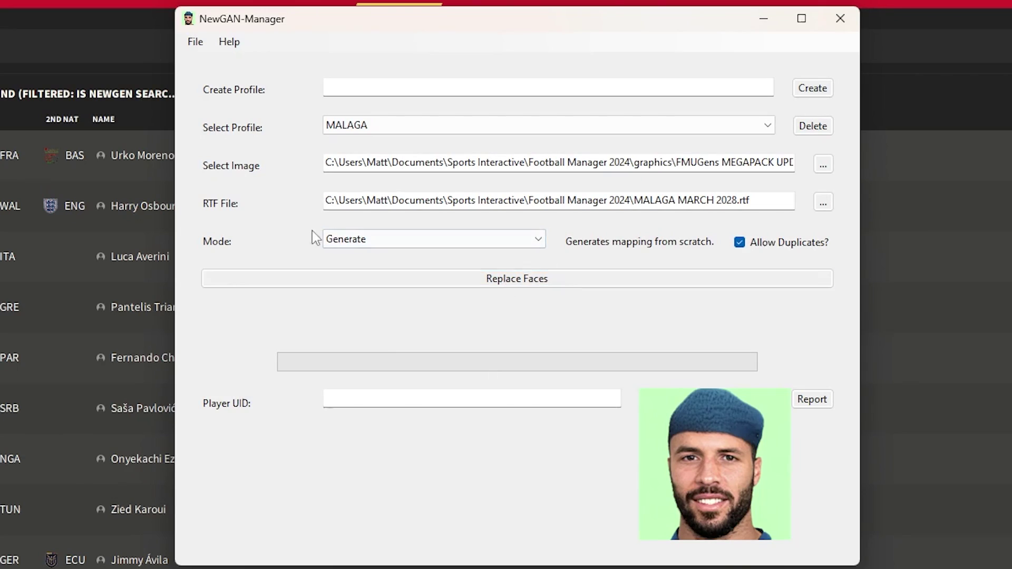
left_click(563, 282)
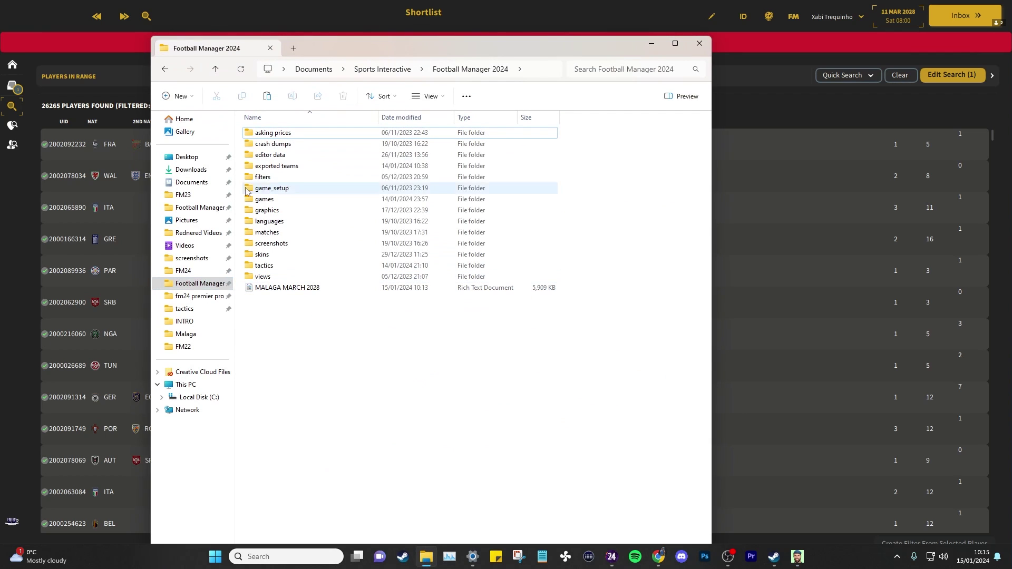
- Check in File Explorer the config XML file inside the FMUGens MEGAPACK UPDATE 27.09.2023 graphics folder, and close the window
double_click(266, 210)
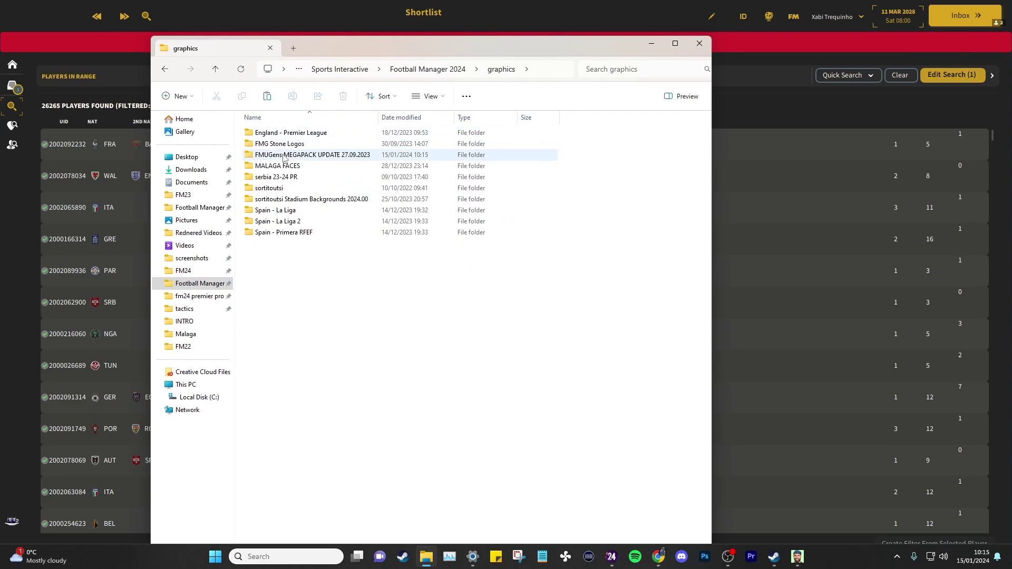
double_click(284, 155)
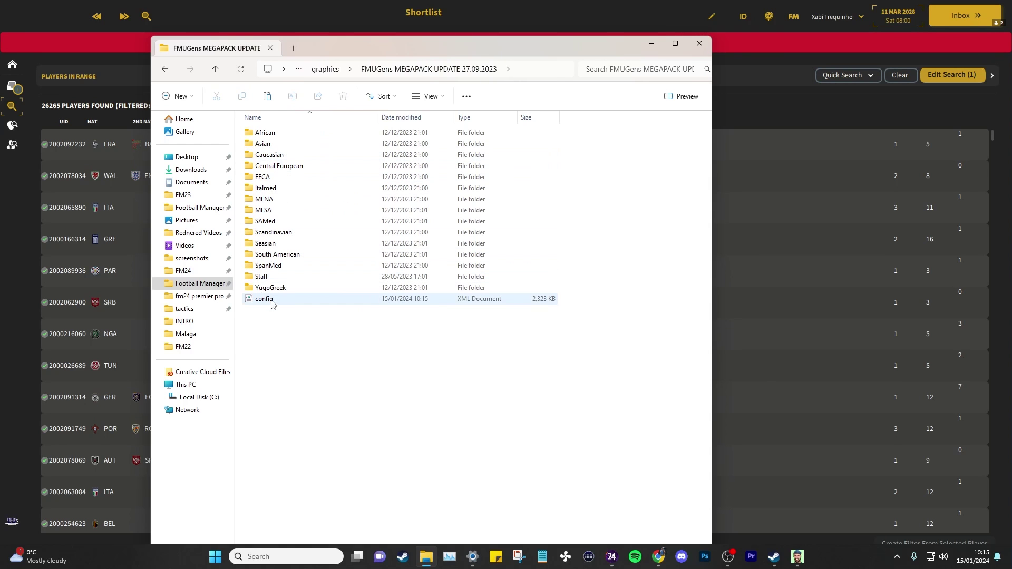
left_click(275, 302)
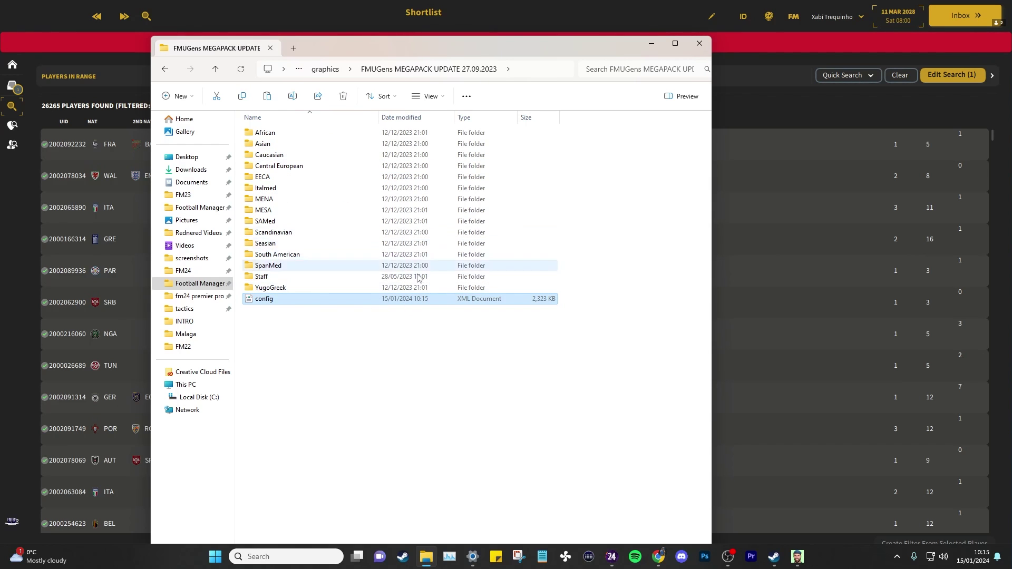
left_click(340, 327)
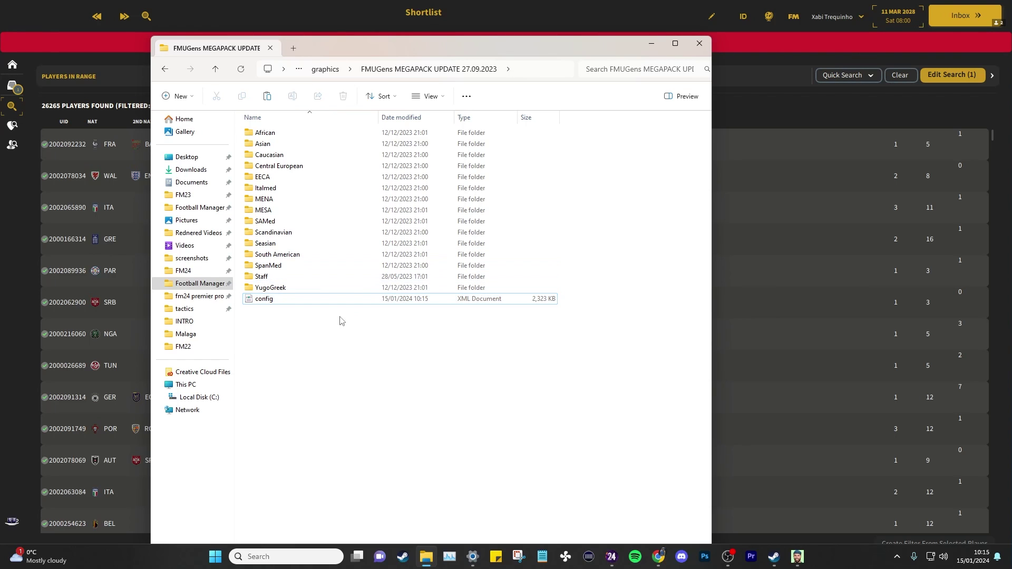
double_click(266, 299)
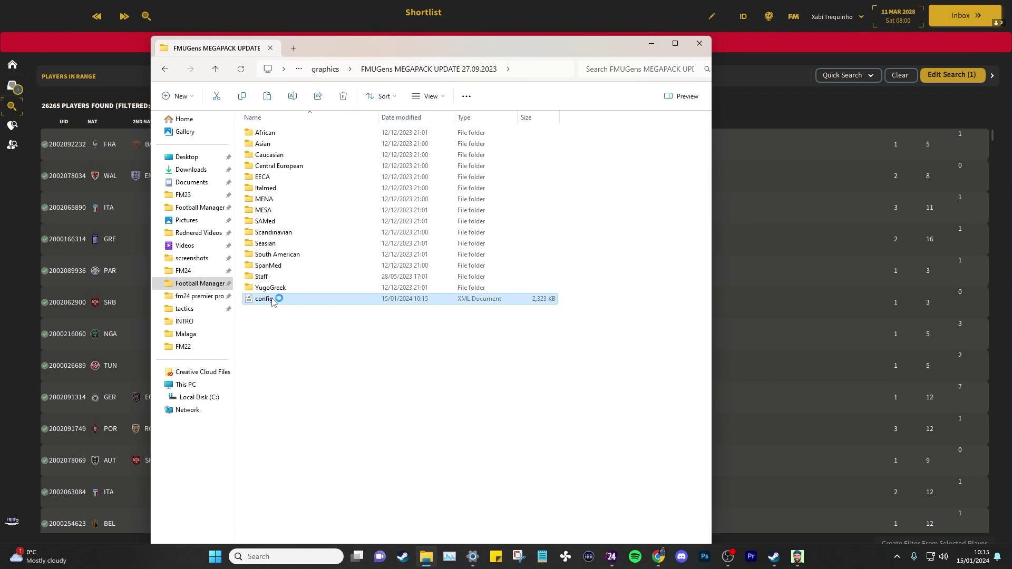
scroll(695, 254, "down", 4)
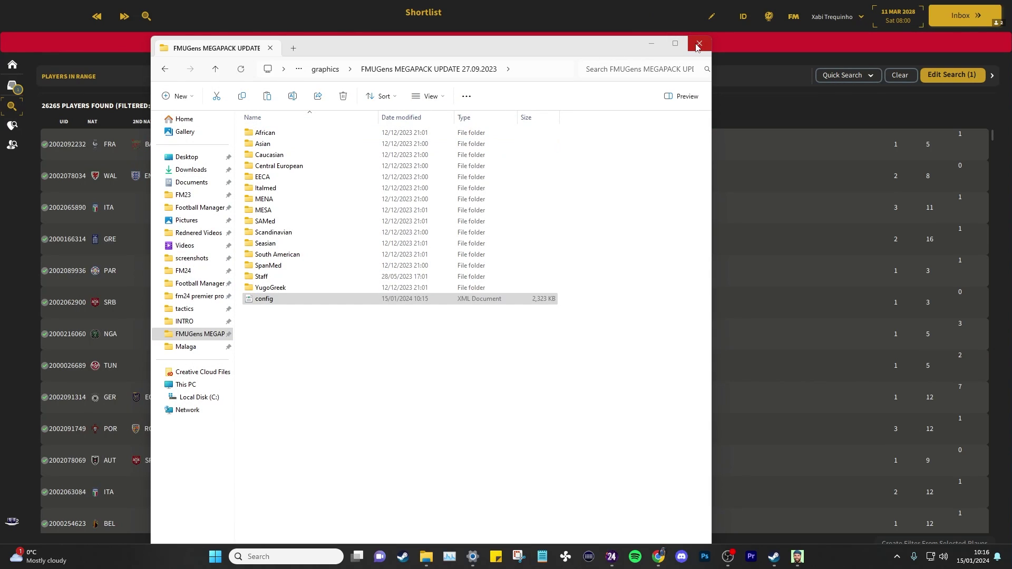
left_click(698, 45)
- Return to Football Manager 2024 and reload the skin by confirming the Interface preferences with caching off and skin reload on confirmation enabled
left_click(828, 59)
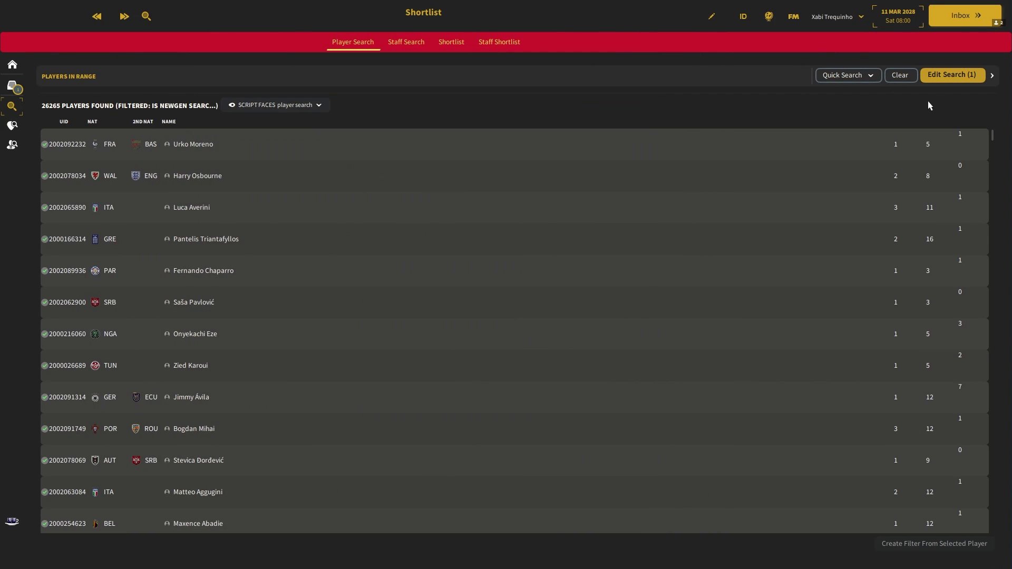
left_click(791, 19)
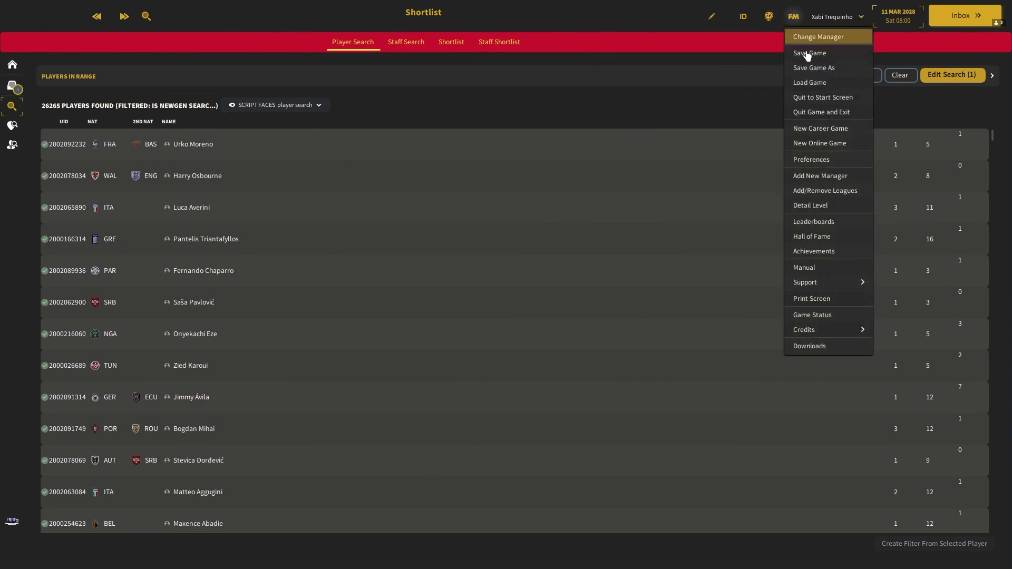
left_click(805, 164)
left_click(288, 540)
left_click(290, 508)
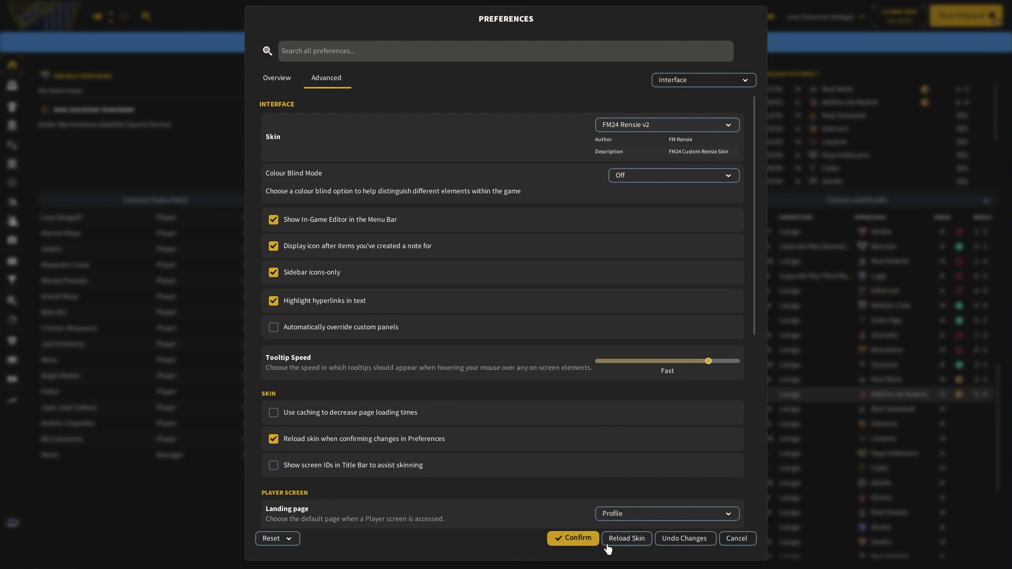
left_click(587, 546)
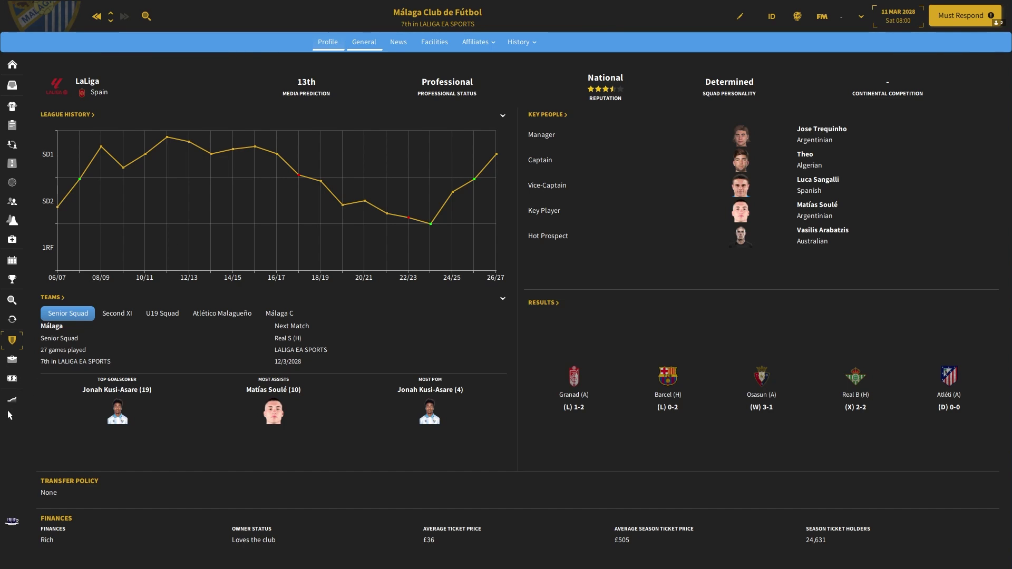
- Examine the newgen faces on the Under 19s player profiles from the Development Centre and on the injured full-back's profile in the senior squad
left_click(9, 408)
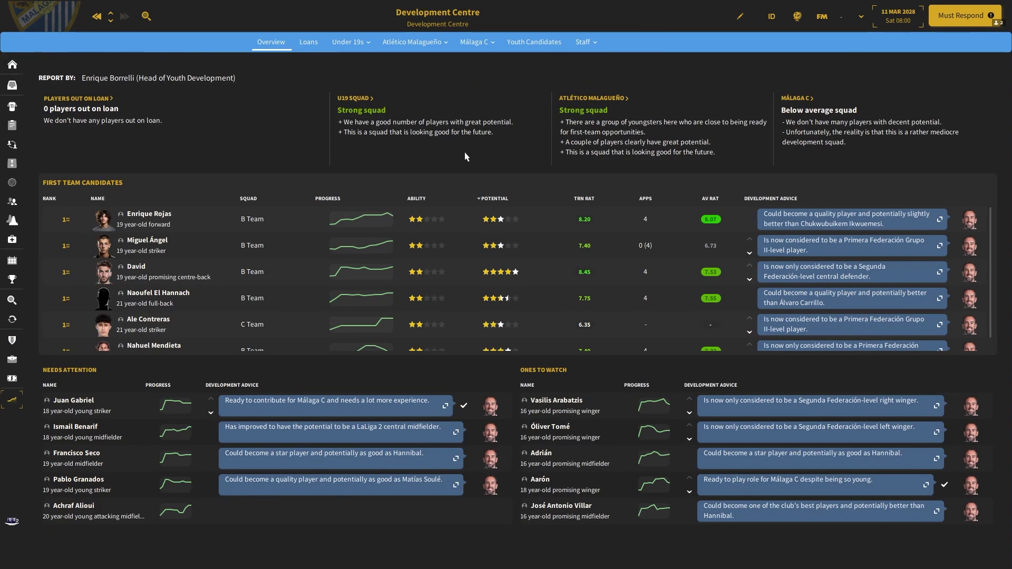
left_click(352, 42)
left_click(358, 75)
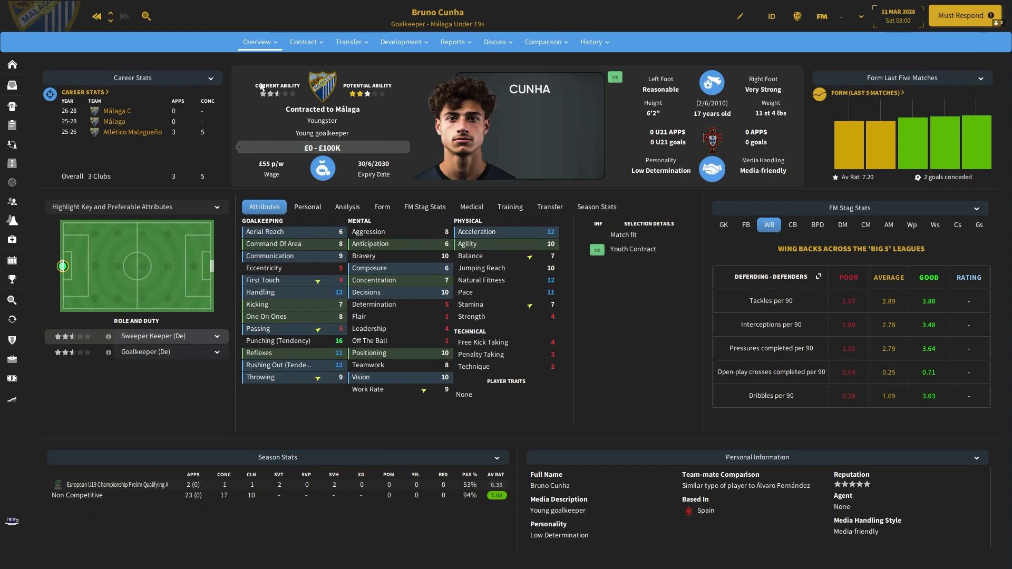
left_click(111, 23)
left_click(111, 23)
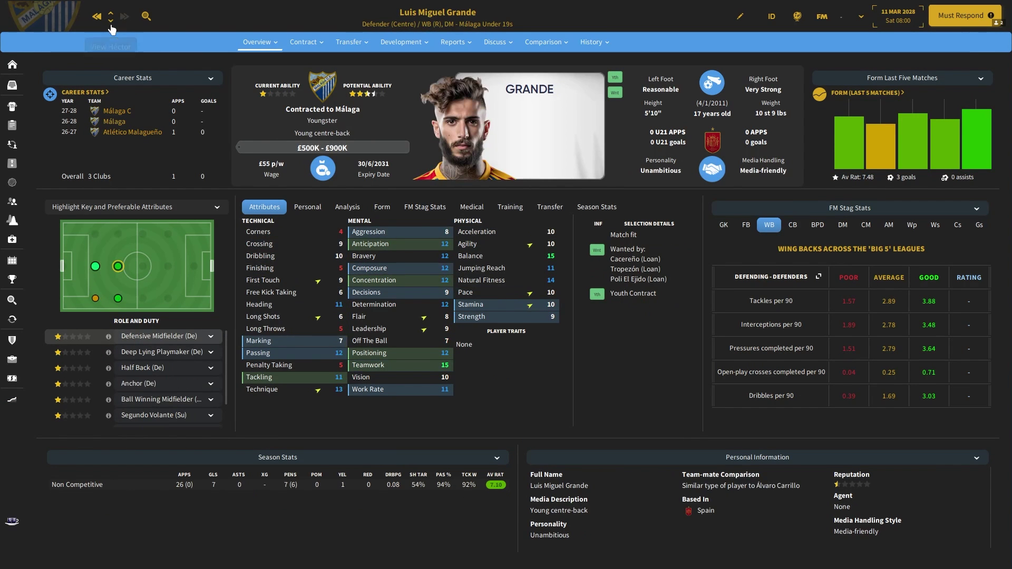
left_click(111, 23)
left_click(111, 23)
left_click(111, 24)
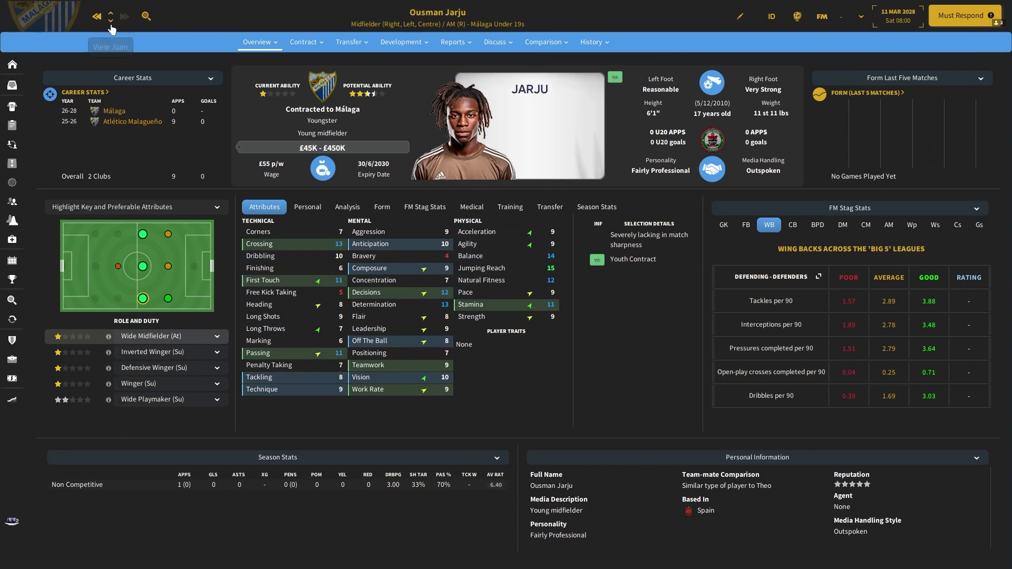
left_click(111, 23)
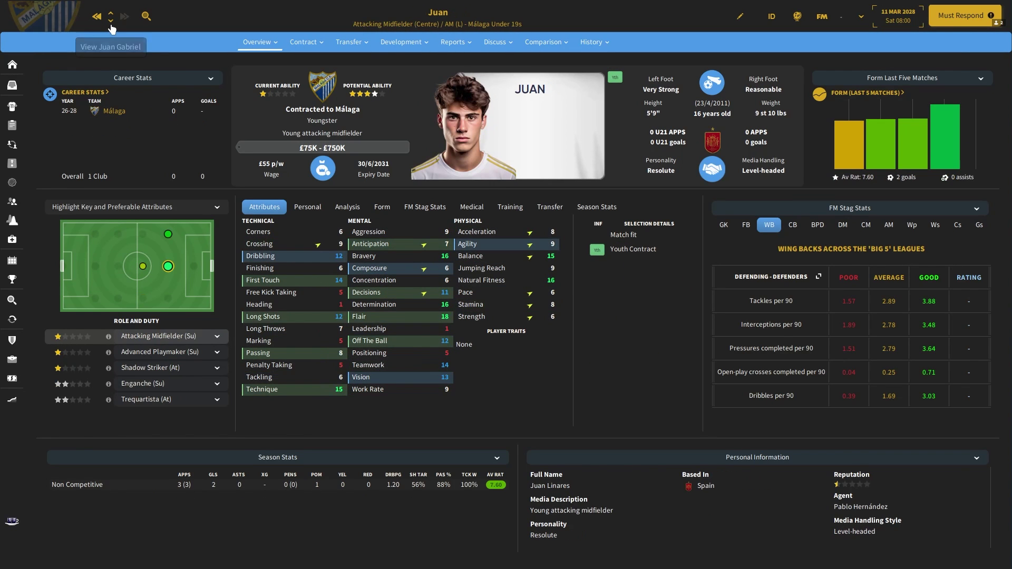
left_click(111, 24)
left_click(15, 110)
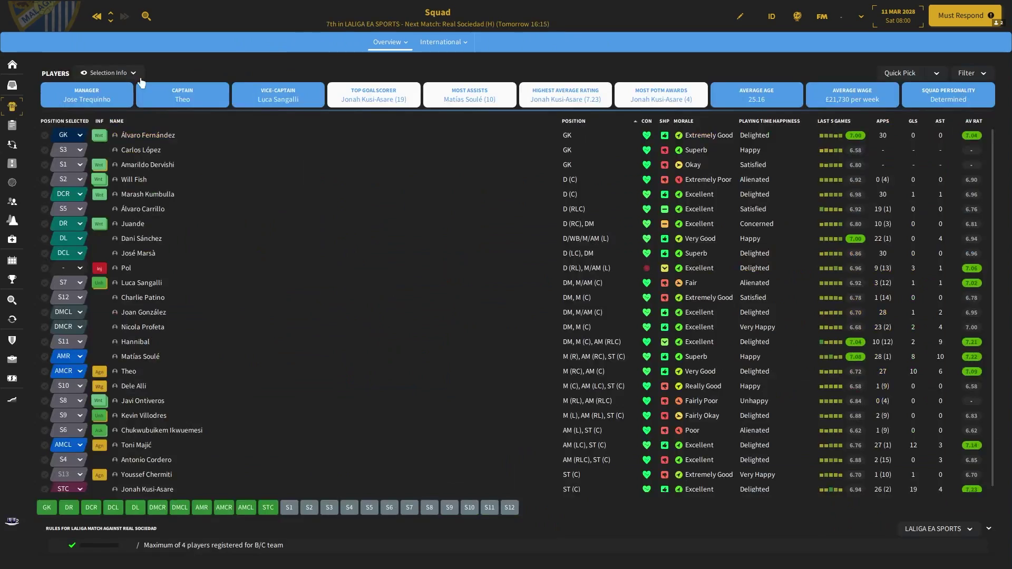
left_click(126, 268)
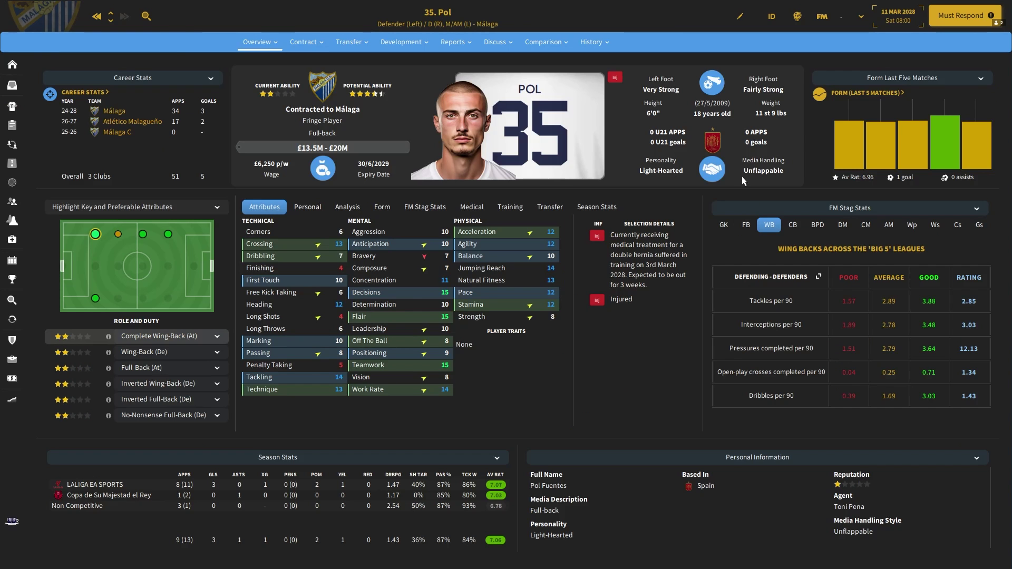